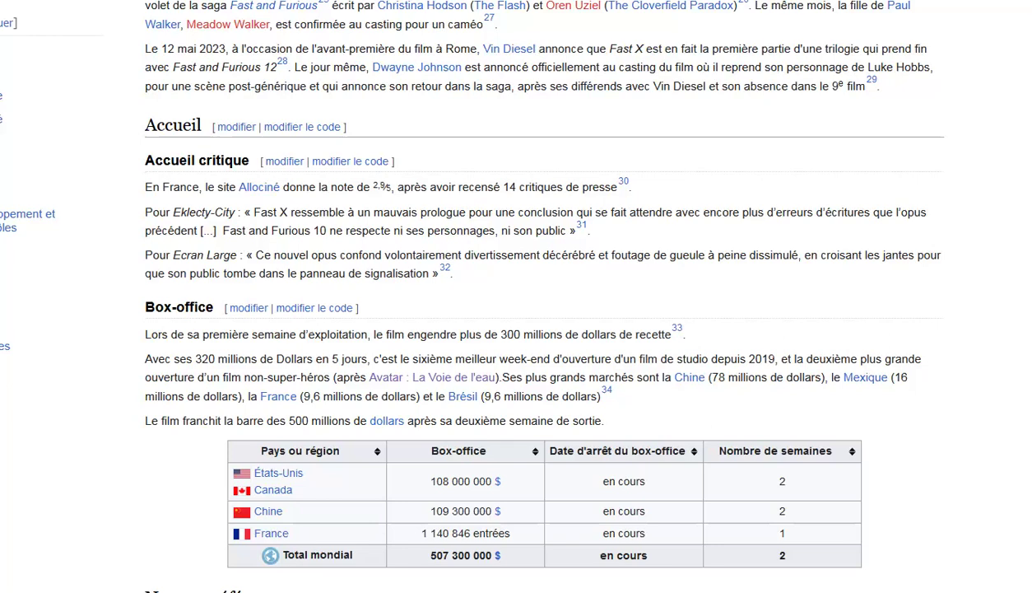
# Step: Look over the critical reception and box-office sections of the Fast X article, then its production section
pyautogui.scroll(-1, 543, 329)
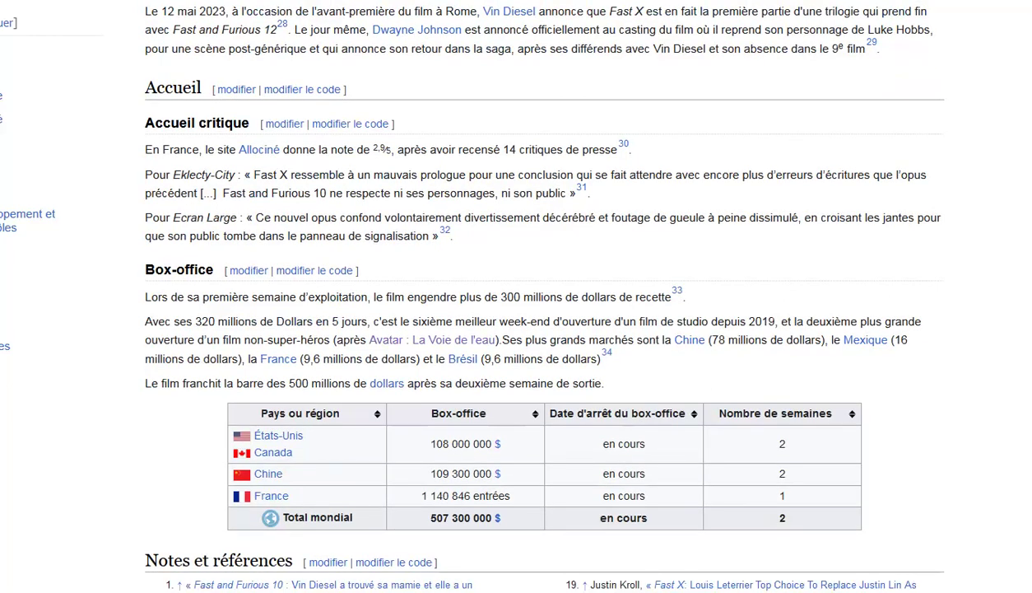
pyautogui.scroll(9, 533, 297)
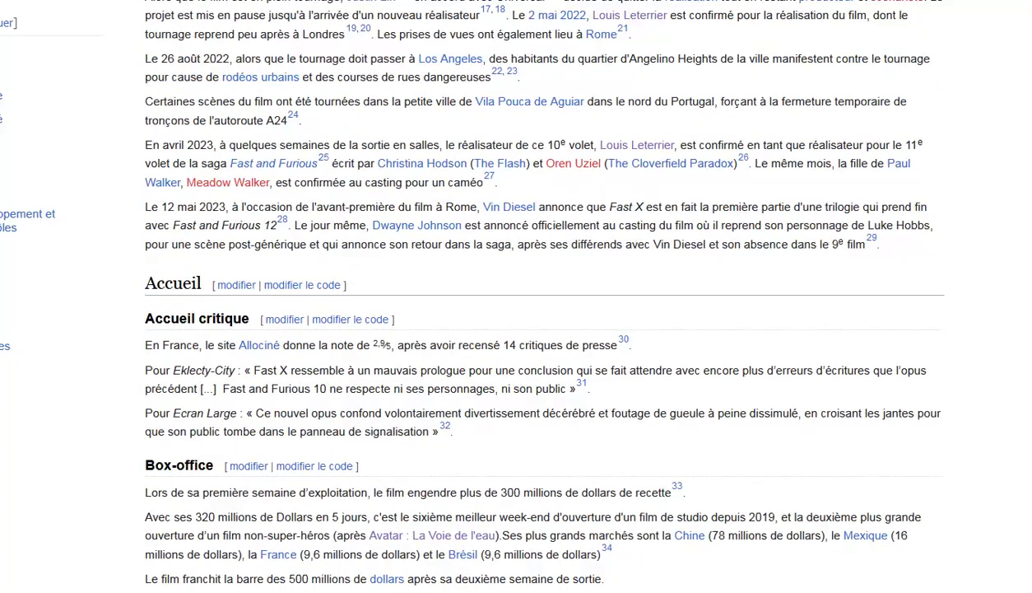
pyautogui.scroll(13, 533, 296)
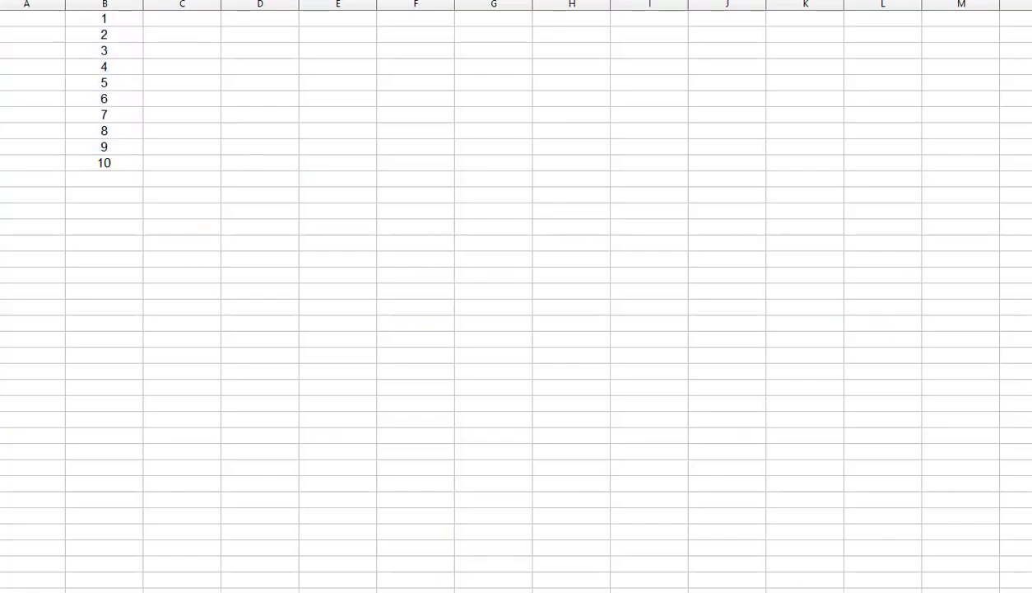
# Step: In the spreadsheet, enter the score 16 in column C beside number 10 and centre it
pyautogui.click(182, 162)
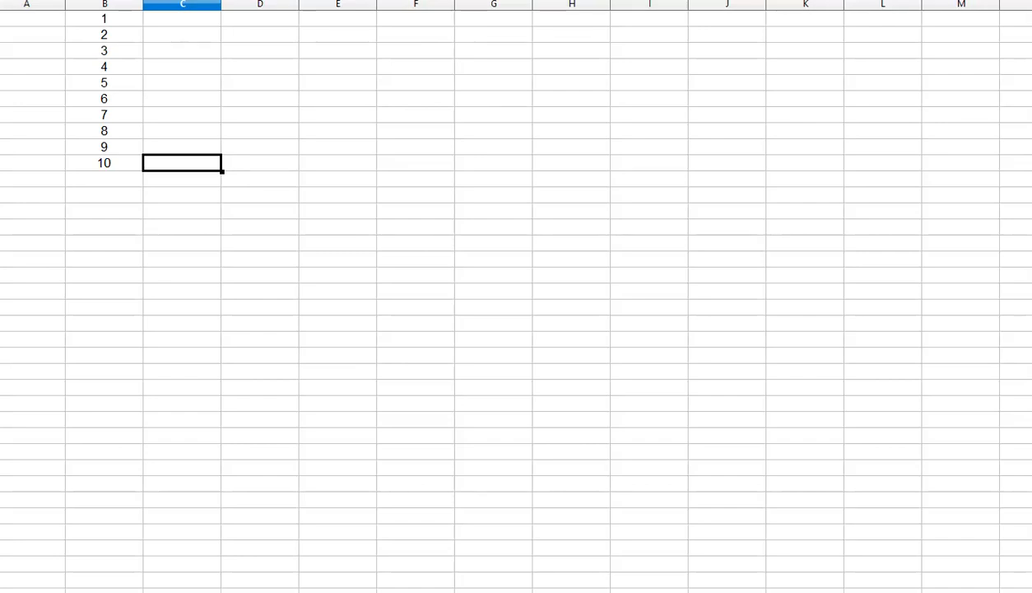
pyautogui.write('16')
pyautogui.press('Return')
pyautogui.press('Up')
pyautogui.hotkey('ctrl', 'e')
# Step: Enter the score 17 in column C beside number 1 and centre the contents of the whole sheet
pyautogui.click(182, 18)
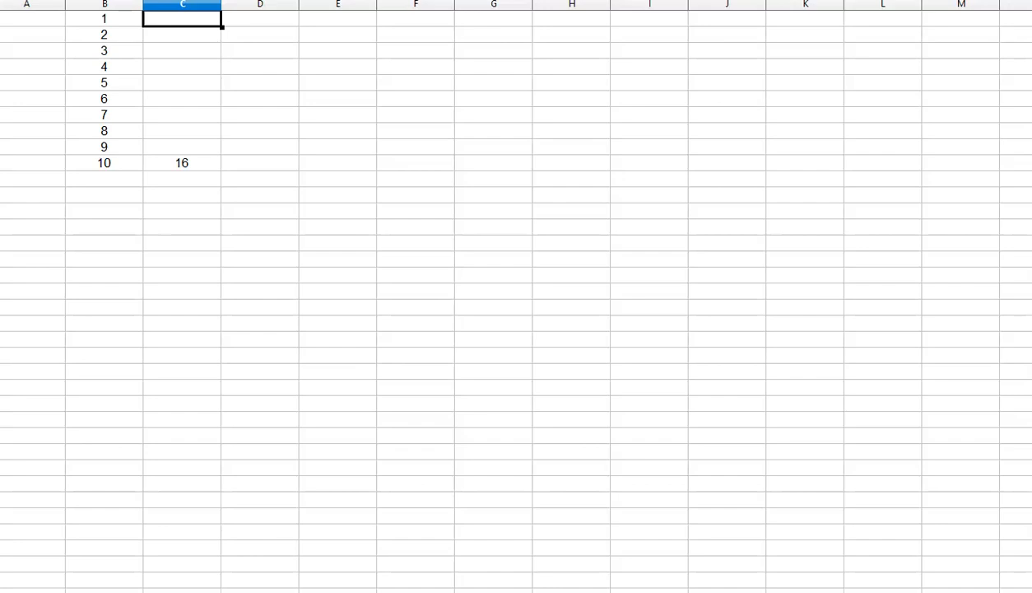
pyautogui.write('17')
pyautogui.press('Return')
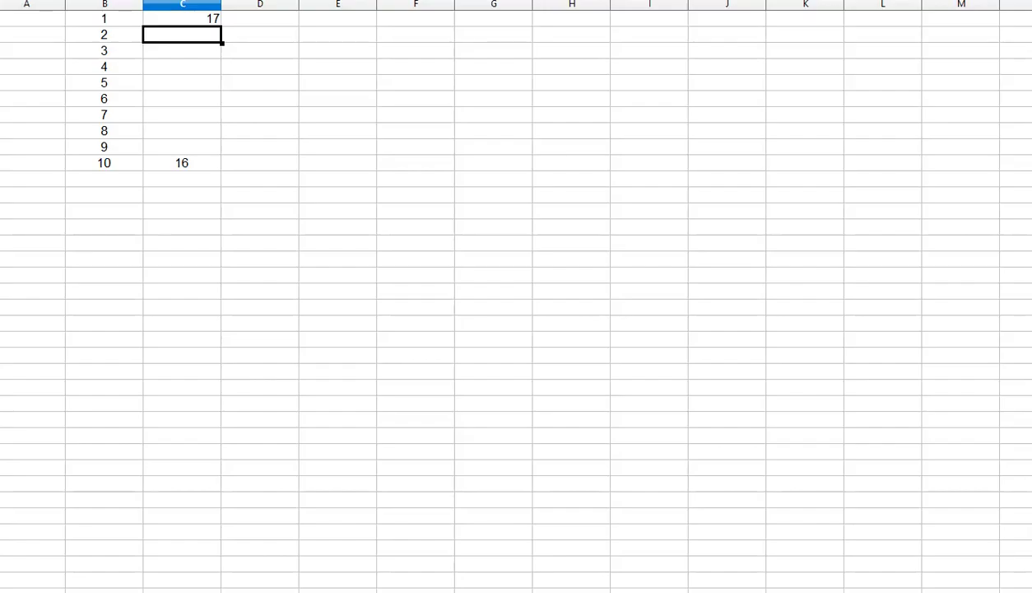
pyautogui.hotkey('ctrl', 'a')
pyautogui.hotkey('ctrl', 'e')
pyautogui.click(259, 50)
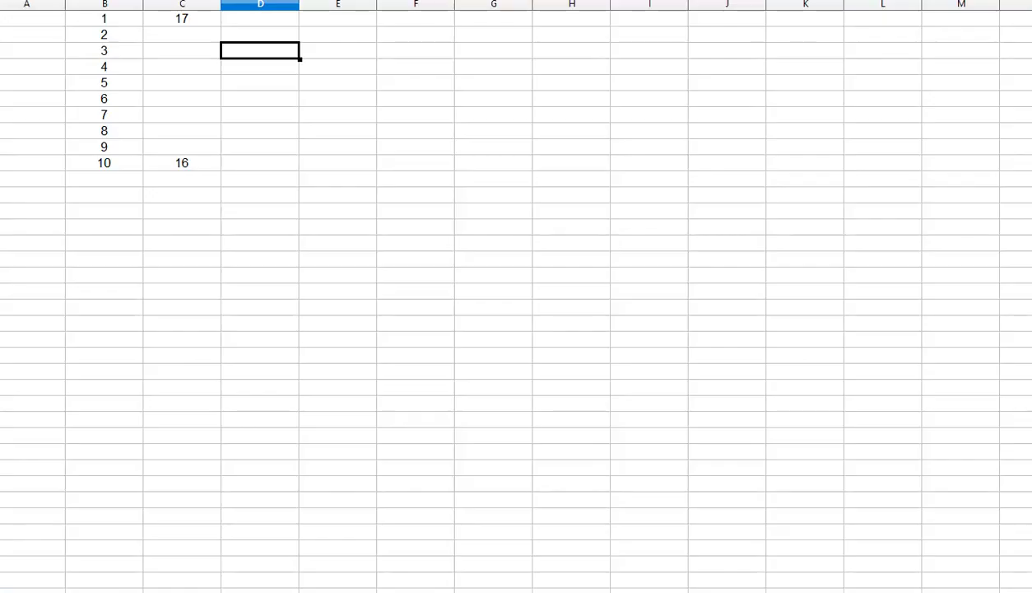
# Step: Enter the scores 12 for number 2 and 11 for number 3 in column C
pyautogui.click(182, 34)
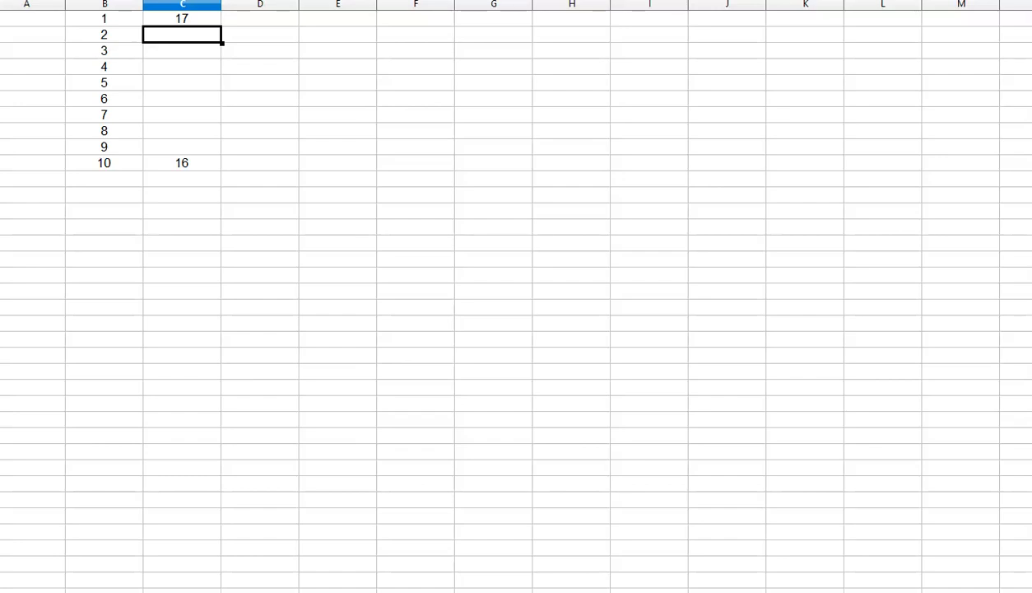
pyautogui.write('12')
pyautogui.press('Return')
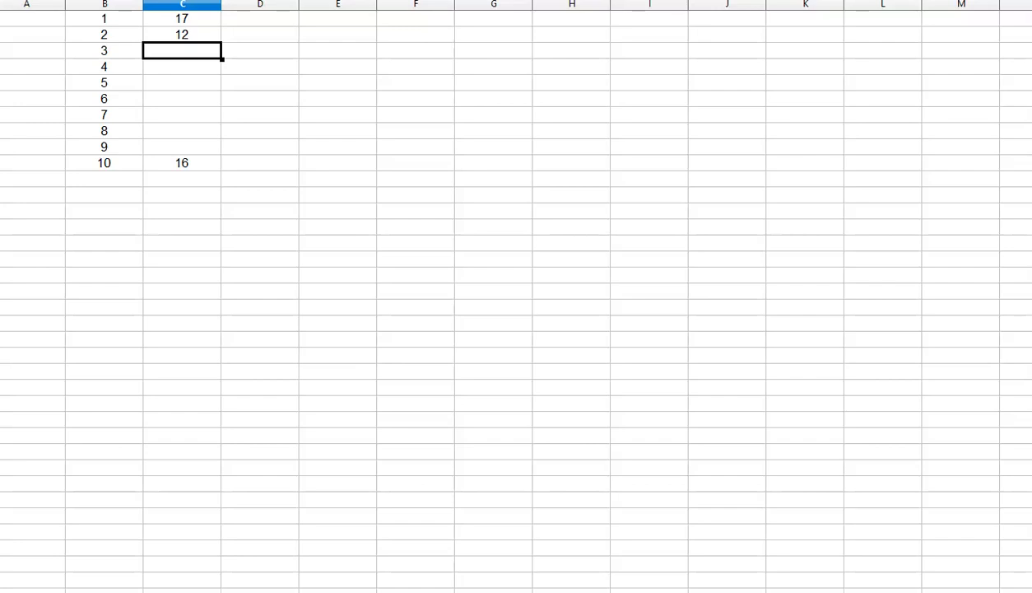
pyautogui.write('12')
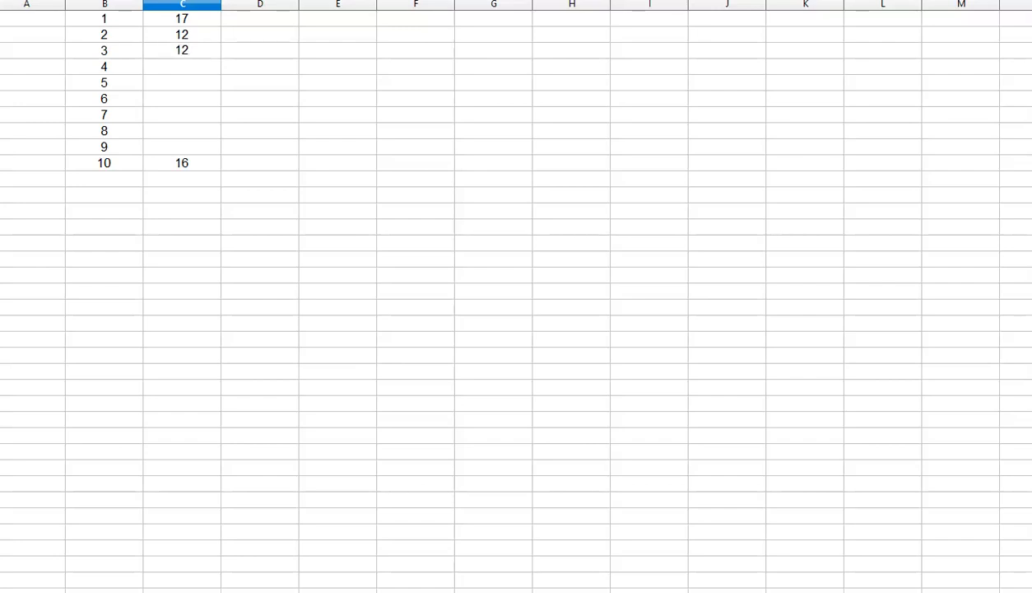
pyautogui.press('Return')
pyautogui.press('Up')
pyautogui.write('11')
pyautogui.press('Return')
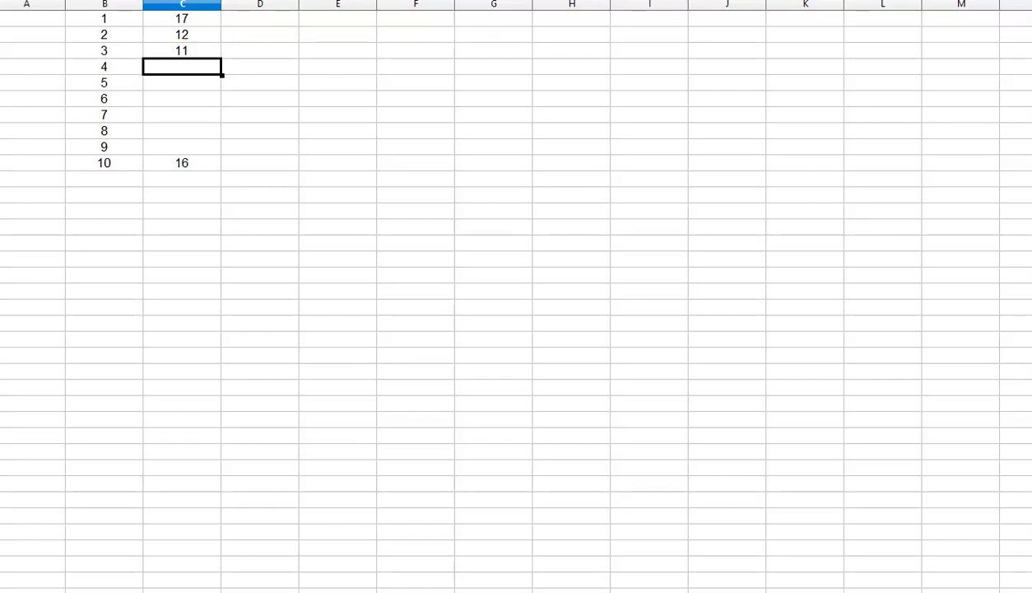
# Step: Enter the scores 13 for number 4 and 18 for number 5 in column C
pyautogui.write('14')
pyautogui.press('Return')
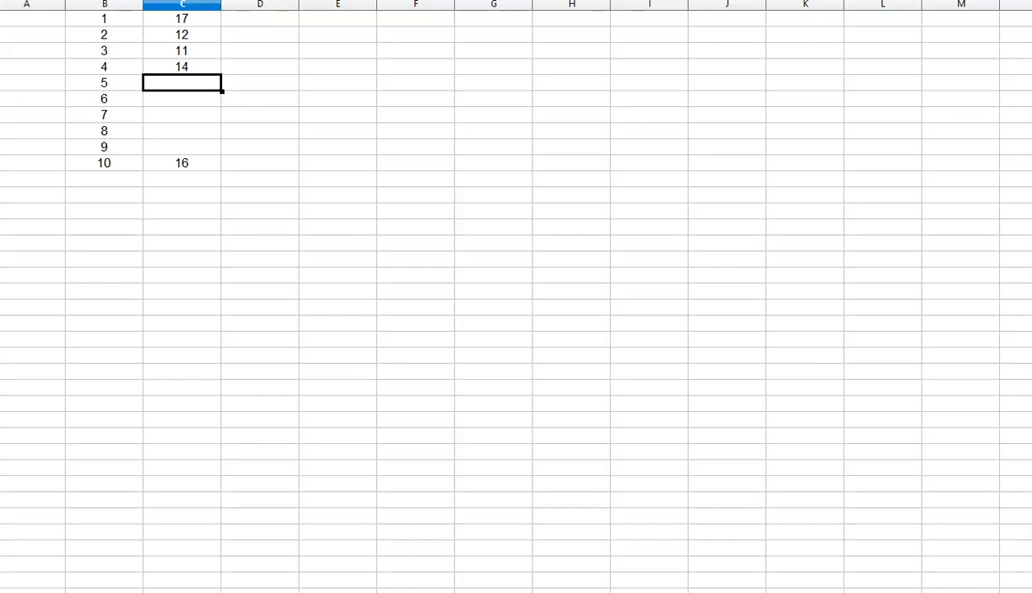
pyautogui.press('Up')
pyautogui.write('13')
pyautogui.press('Return')
pyautogui.write('18')
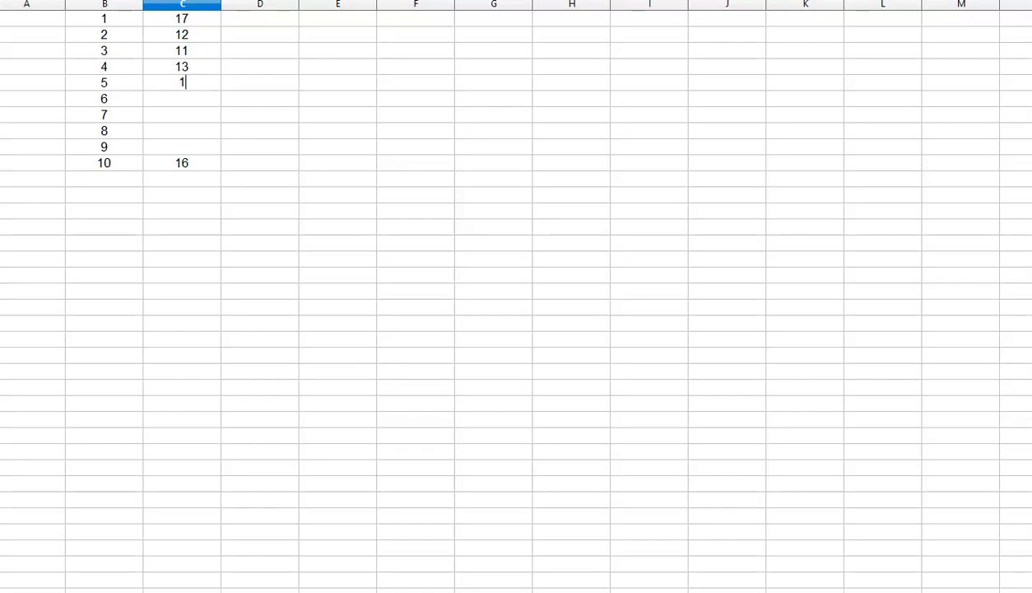
pyautogui.press('Return')
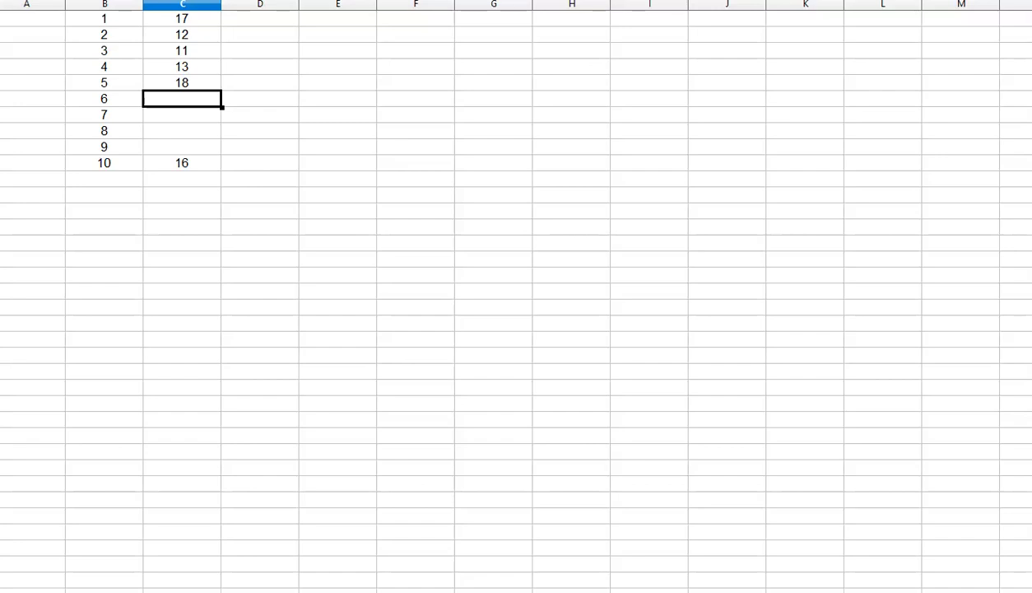
# Step: Enter the scores 16 for number 6 and 18,5 for number 7 in column C
pyautogui.write('1')
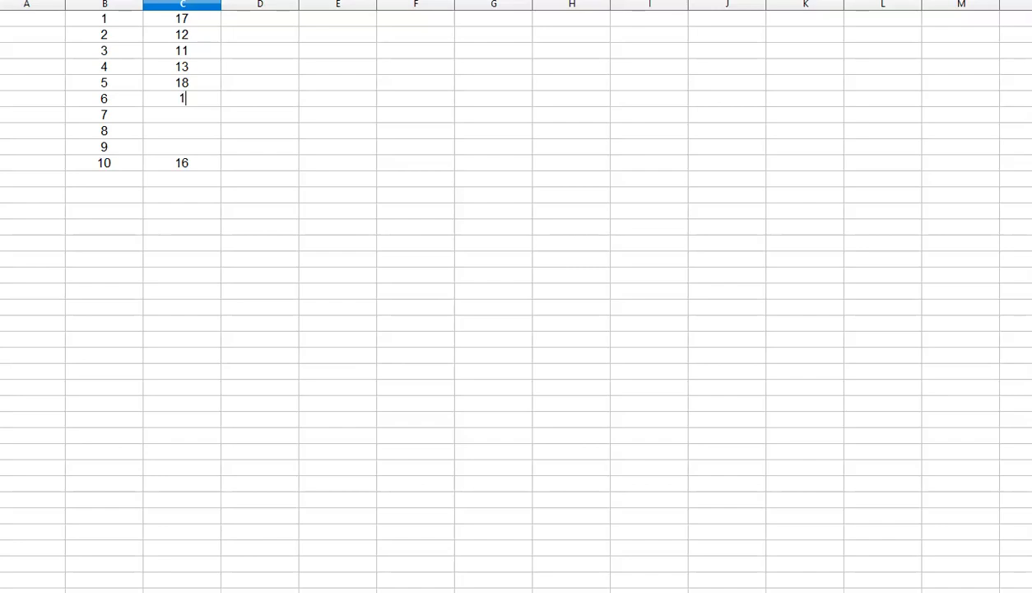
pyautogui.press('Return')
pyautogui.press('Up')
pyautogui.write('16')
pyautogui.press('Return')
pyautogui.write('18,5')
pyautogui.press('Return')
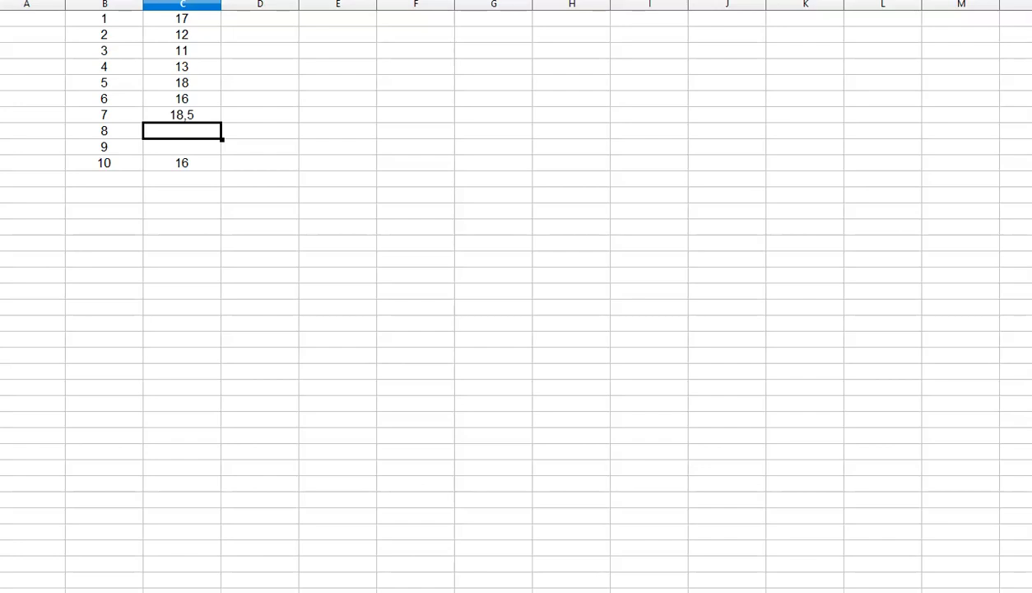
# Step: Enter the scores 16,5 for number 8 and 13,5 for number 9 in column C
pyautogui.write('16,5')
pyautogui.press('Return')
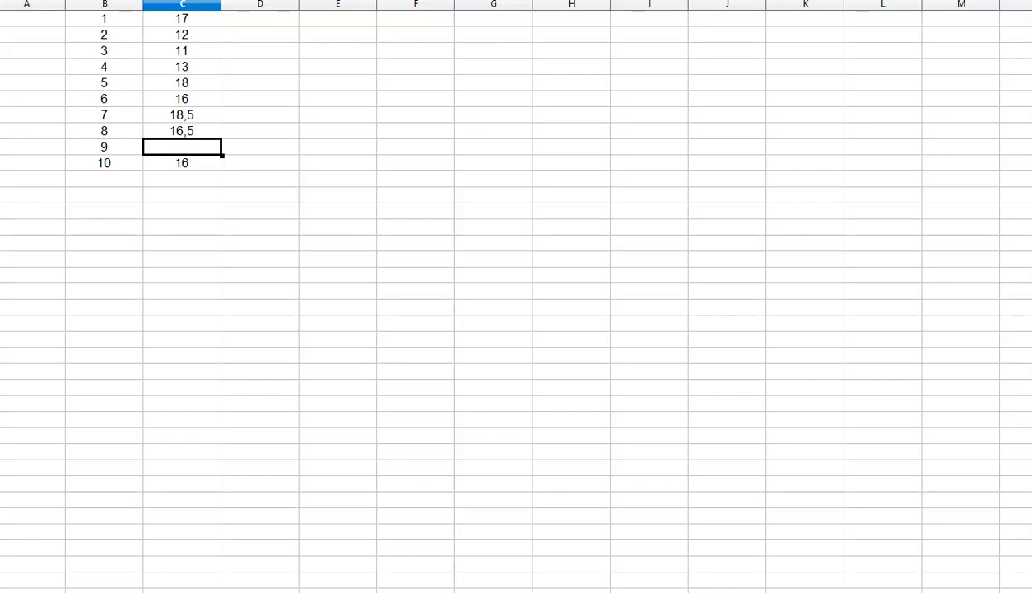
pyautogui.write('13,5')
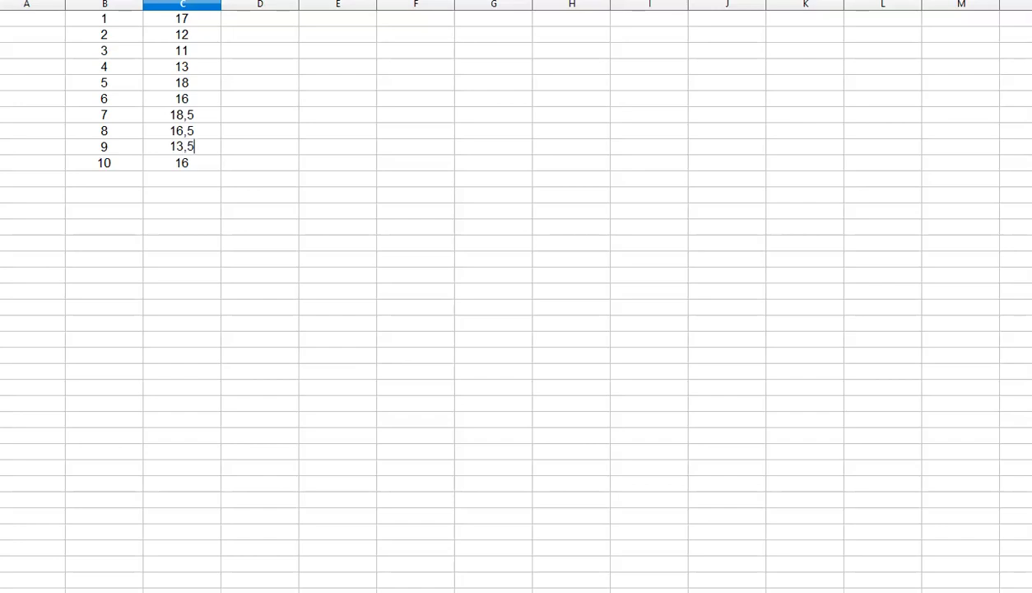
pyautogui.press('Return')
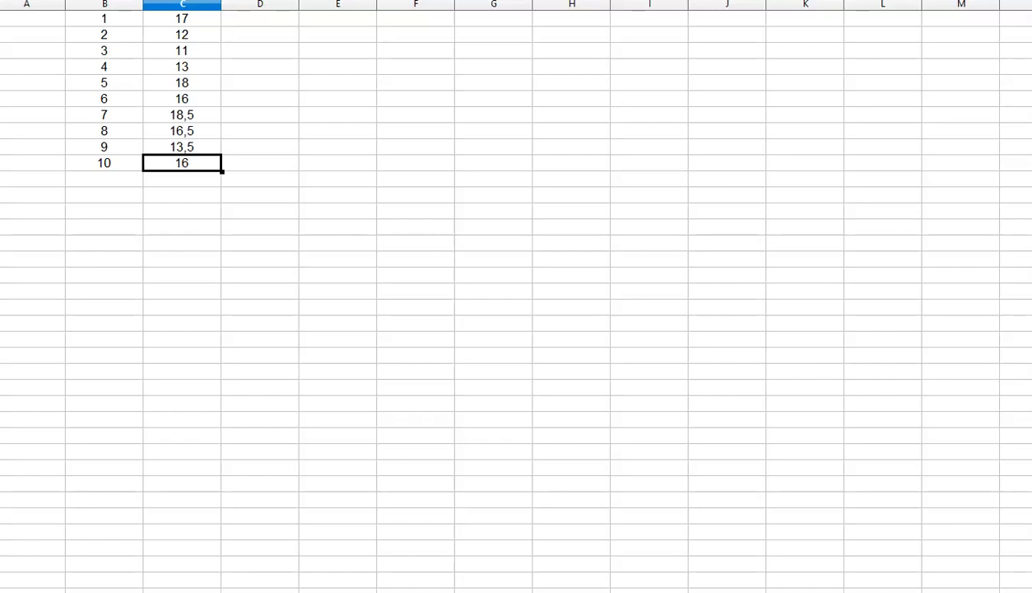
# Step: Change the score of number 9 to 14 and the score of number 10 to 17
pyautogui.click(182, 147)
pyautogui.write('14')
pyautogui.press('Return')
pyautogui.write('17')
pyautogui.press('Return')
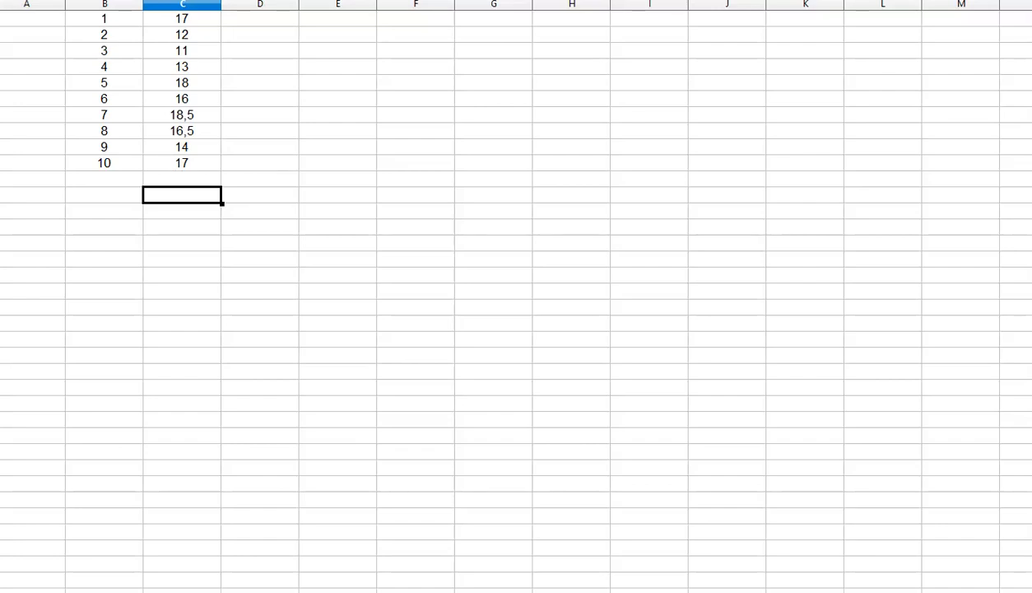
# Step: Change the score of number 1 in column C to 17,5
pyautogui.click(181, 18)
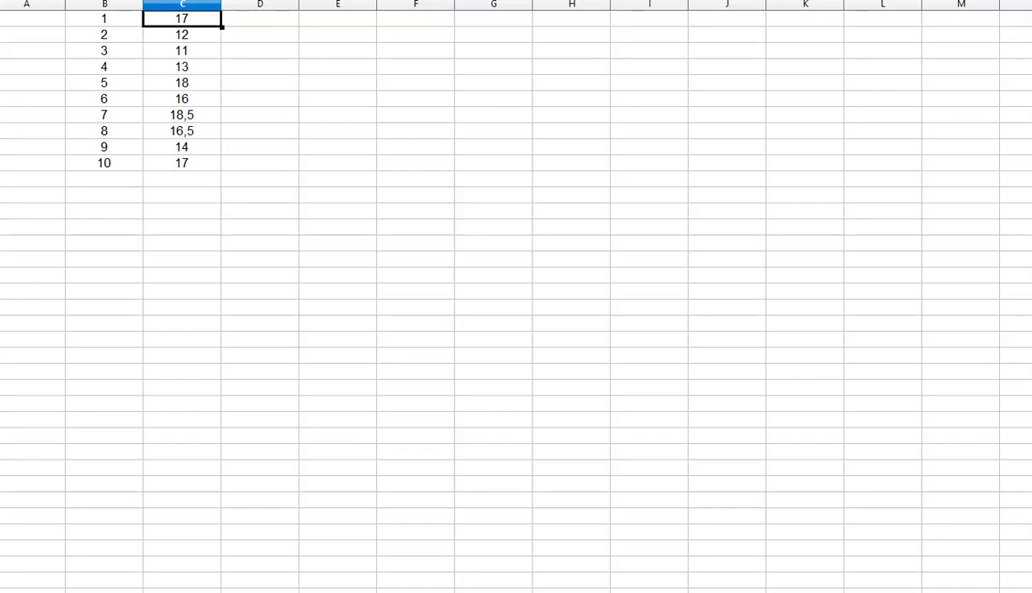
pyautogui.write('17,5')
pyautogui.press('Return')
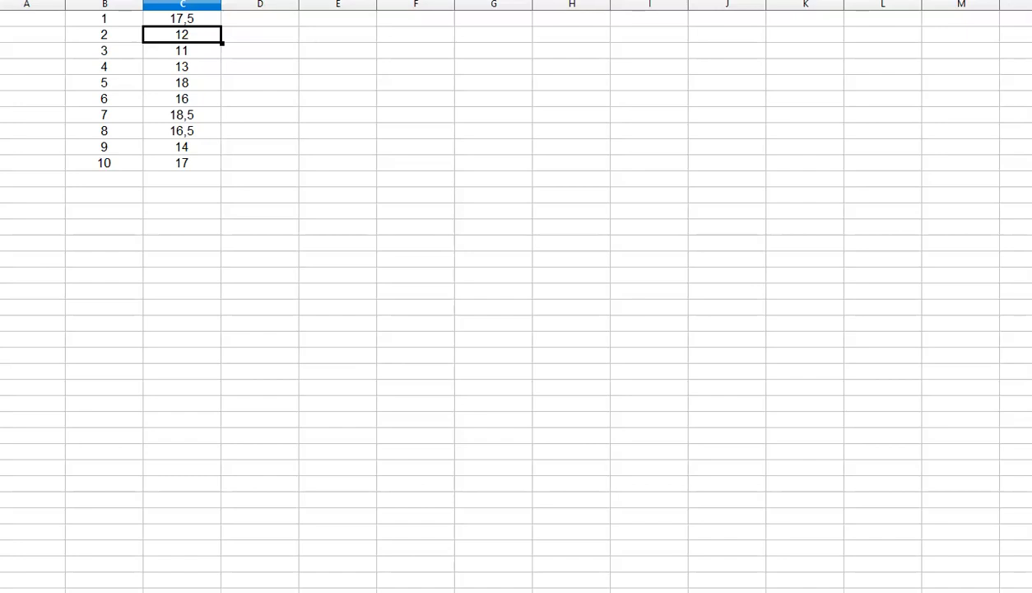
# Step: Copy number 7 with its score from columns B and C and clear both original cells
pyautogui.moveTo(181, 115); pyautogui.dragTo(104, 114)
pyautogui.hotkey('ctrl', 'c')
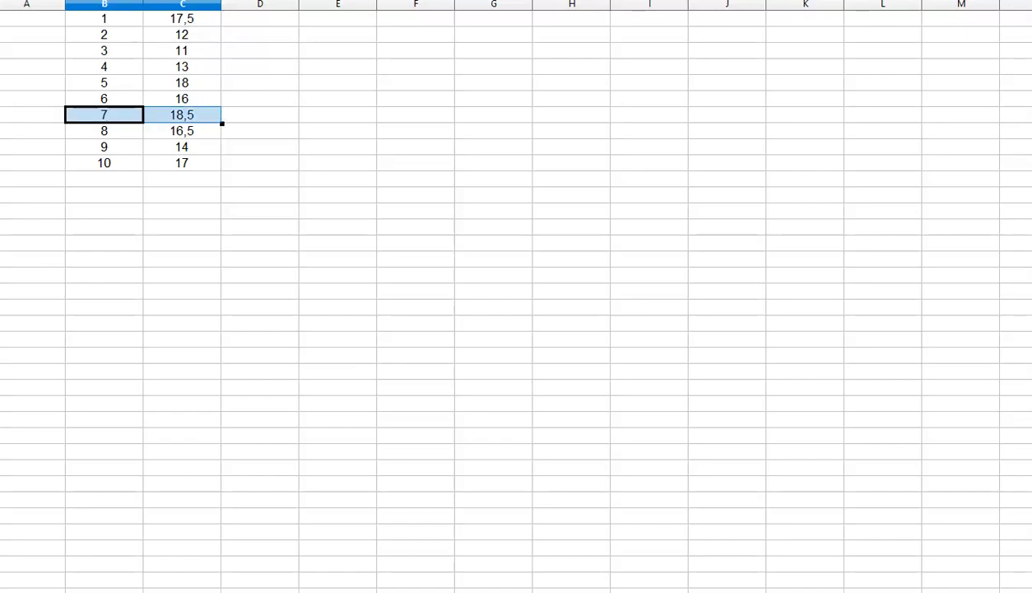
pyautogui.press('Delete')
# Step: Enter the rank labels 1er, 2e, 3e, 4e and 5e down column E, starting in the row of number 1
pyautogui.click(337, 19)
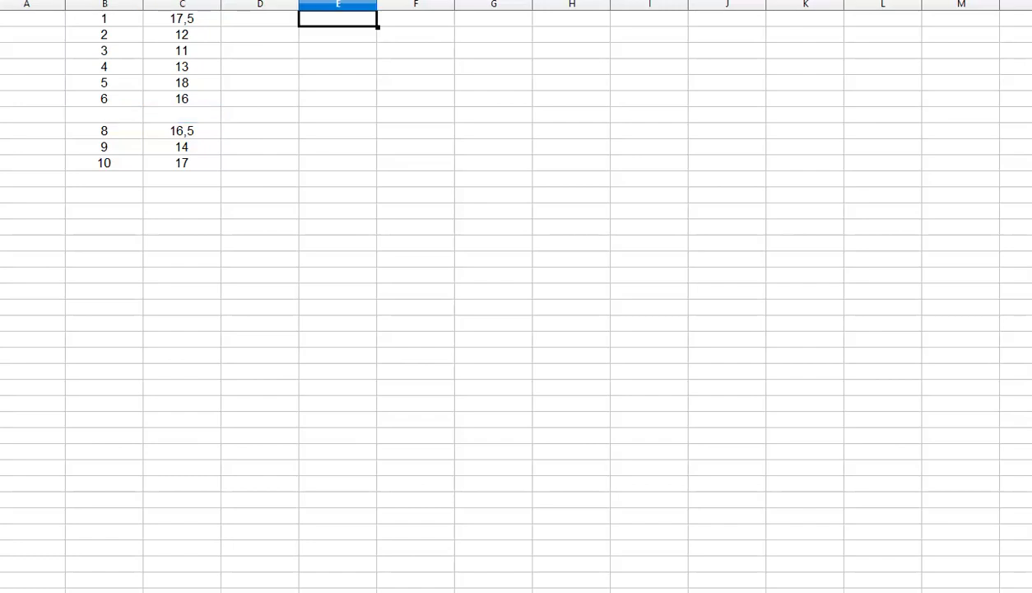
pyautogui.write('1er')
pyautogui.press('Return')
pyautogui.write('2')
pyautogui.press('BackSpace')
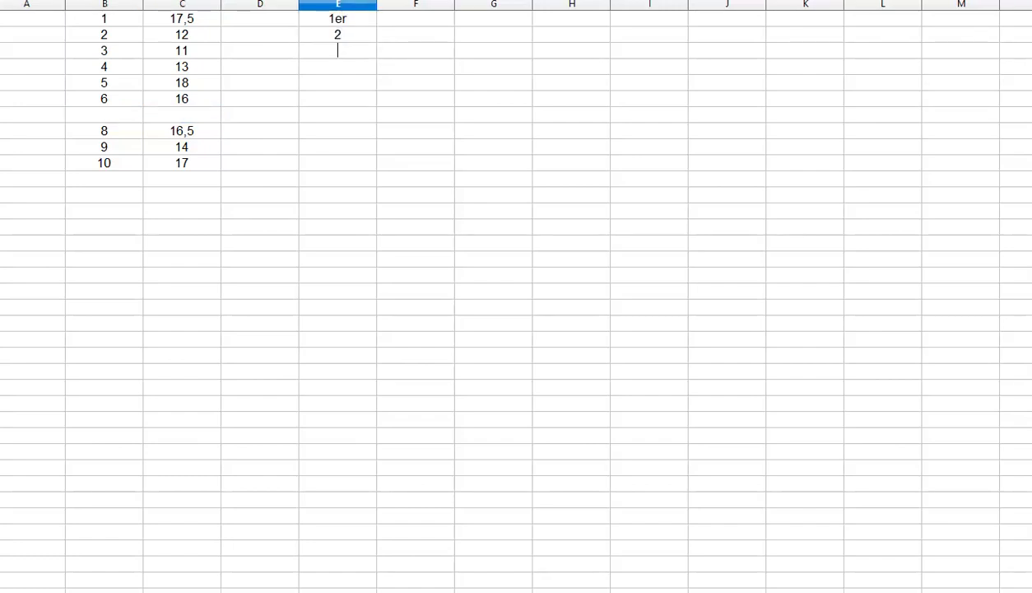
pyautogui.write('e')
pyautogui.press('Return')
pyautogui.write('3e')
pyautogui.press('Return')
pyautogui.write('4e')
pyautogui.press('Return')
pyautogui.write('5')
pyautogui.press('Return')
pyautogui.write('e')
pyautogui.press('BackSpace')
pyautogui.write('e')
pyautogui.press('Return')
# Step: Continue the rank labels in column E with 6e, 7e, 8e, 9e and 10e
pyautogui.write('6e')
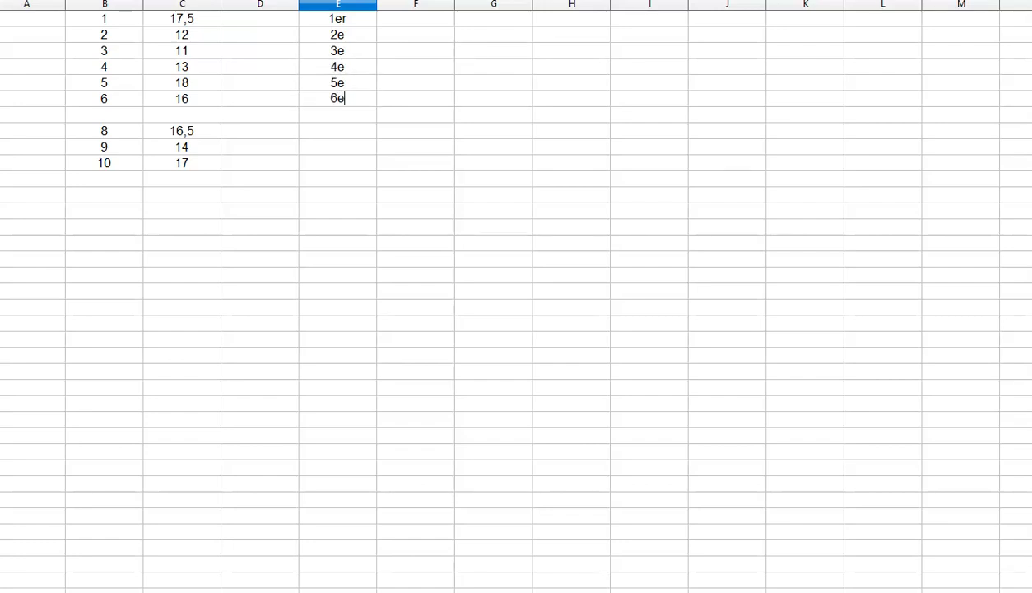
pyautogui.press('Return')
pyautogui.write('7e')
pyautogui.press('Return')
pyautogui.write('8e')
pyautogui.press('Return')
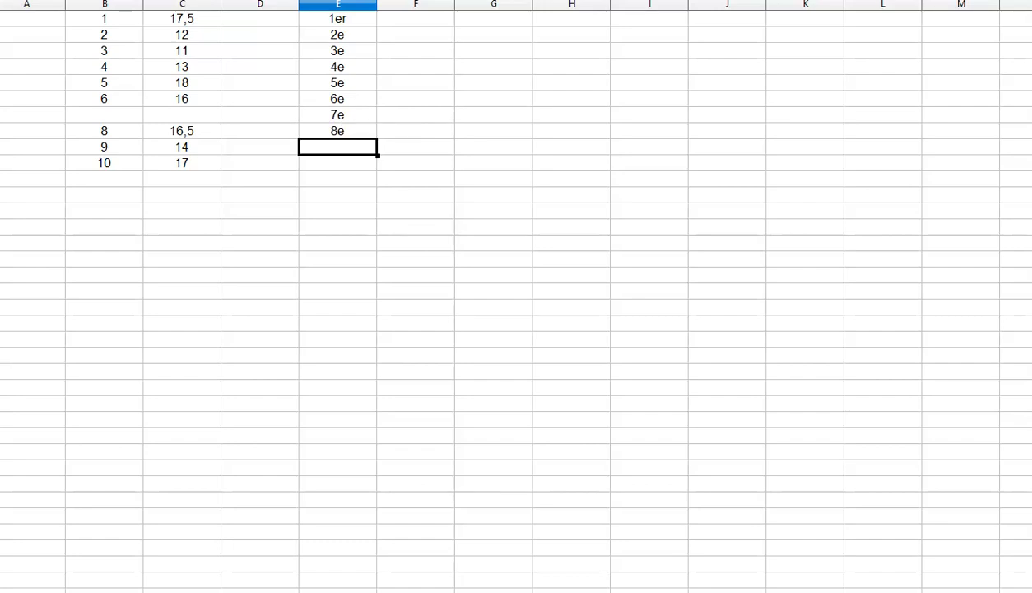
pyautogui.write('9e')
pyautogui.press('Return')
pyautogui.write('10')
pyautogui.press('Return')
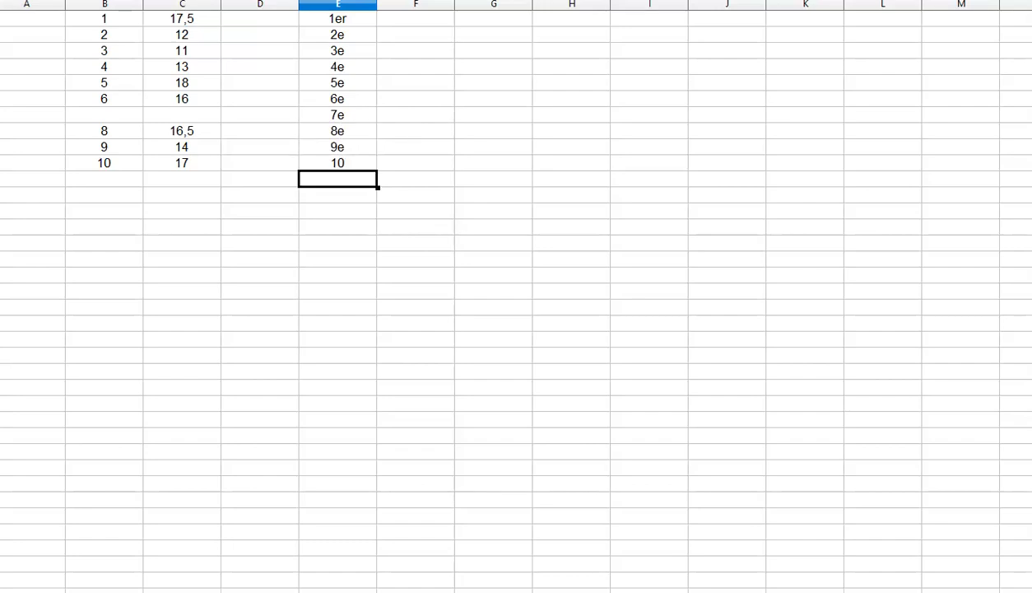
pyautogui.doubleClick(354, 162)
pyautogui.write('e')
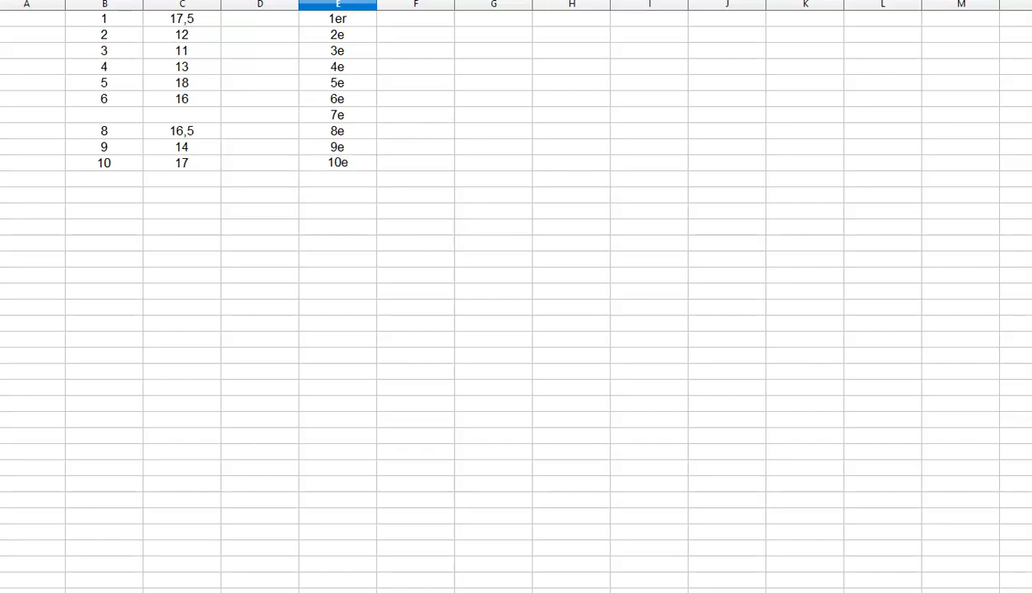
# Step: Paste the copied number 7 and its score into columns F and G beside the 1er rank
pyautogui.click(416, 147)
pyautogui.click(416, 18)
pyautogui.hotkey('ctrl', 'v')
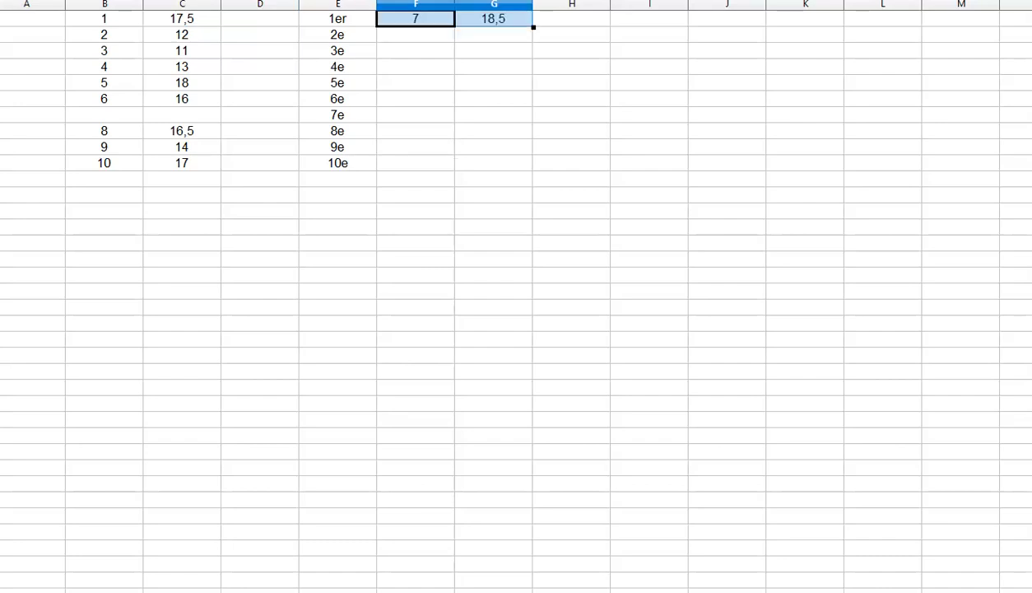
# Step: Move number 5 with its score from columns B and C to columns F and G beside the 2e rank
pyautogui.click(415, 35)
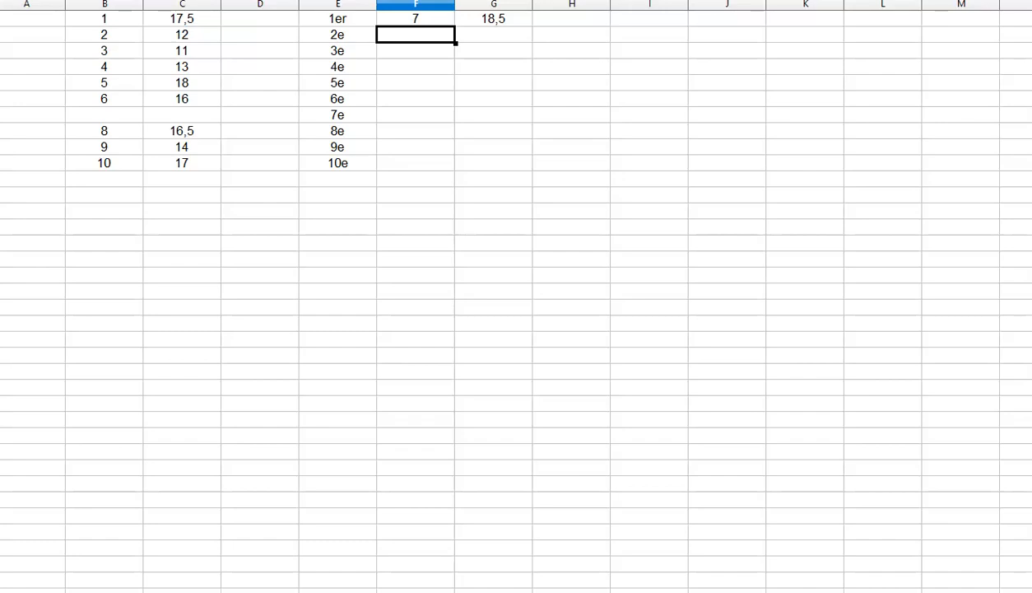
pyautogui.moveTo(182, 83); pyautogui.dragTo(103, 82)
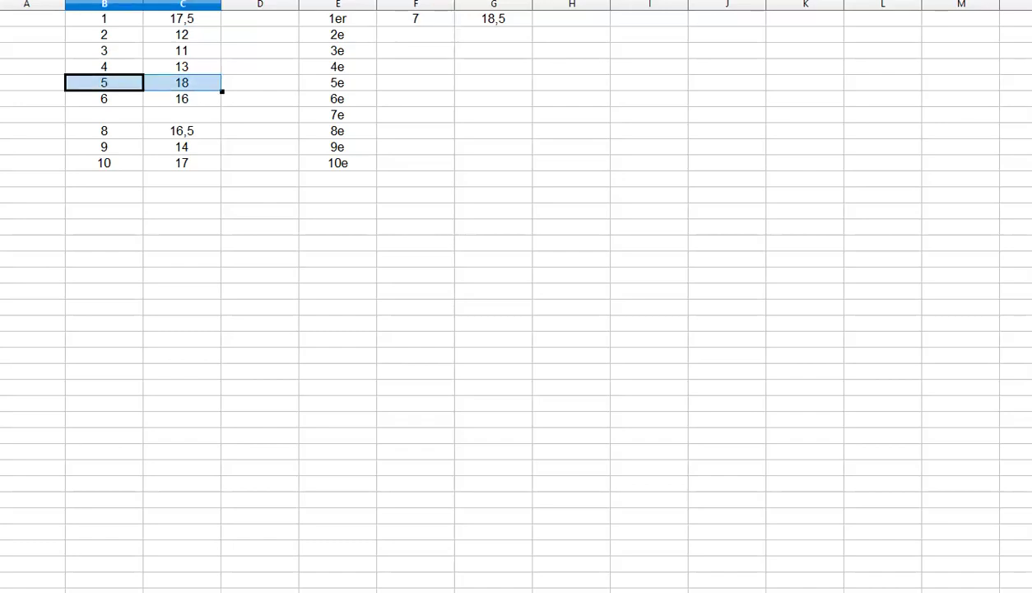
pyautogui.hotkey('ctrl', 'x')
pyautogui.click(415, 35)
pyautogui.hotkey('ctrl', 'v')
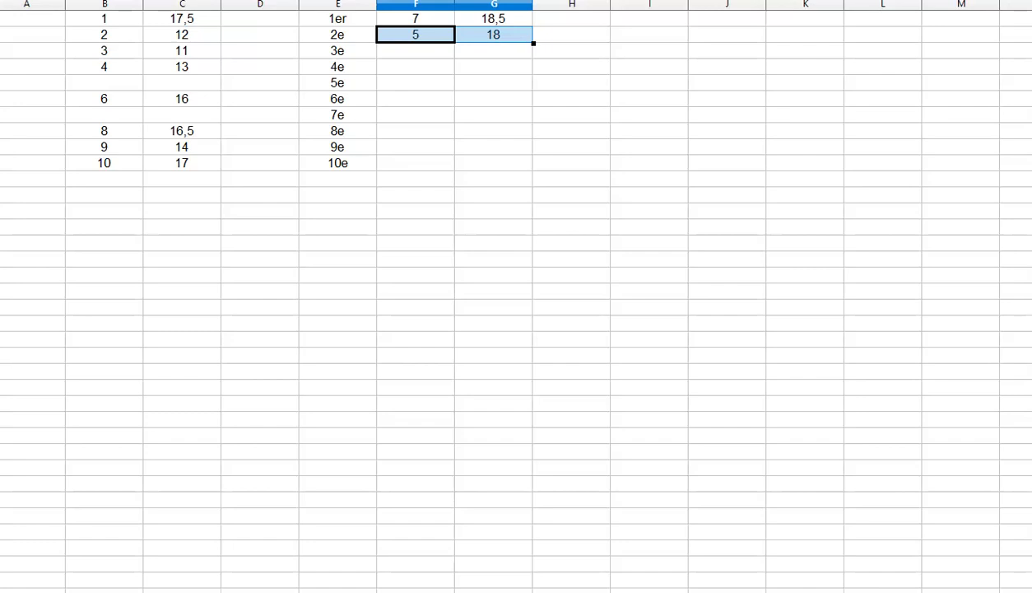
# Step: Move number 1 with its score from columns B and C to columns F and G beside the 3e rank
pyautogui.moveTo(182, 19); pyautogui.dragTo(103, 18)
pyautogui.hotkey('ctrl', 'x')
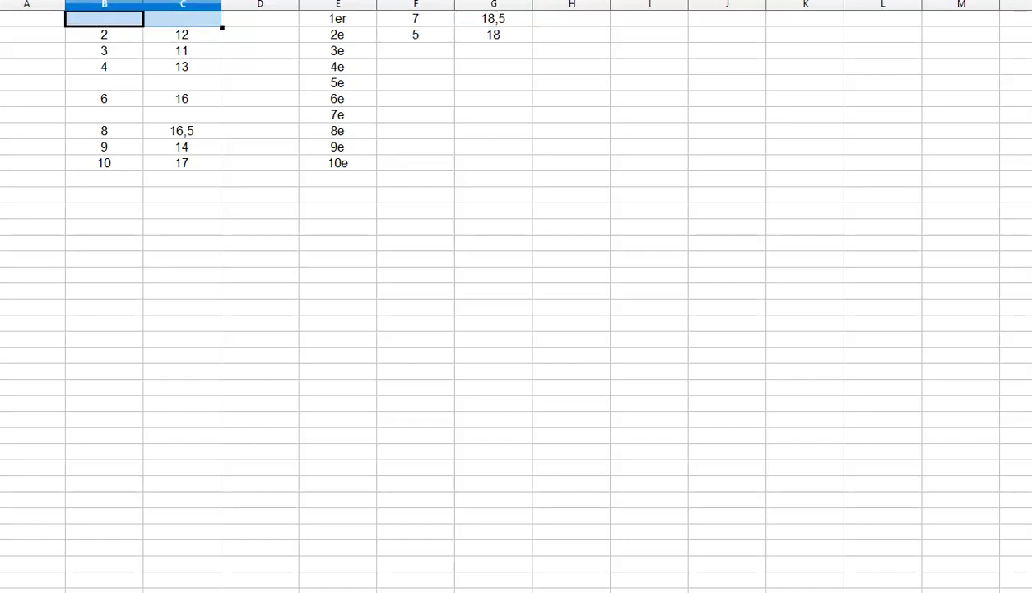
pyautogui.click(416, 50)
pyautogui.hotkey('ctrl', 'v')
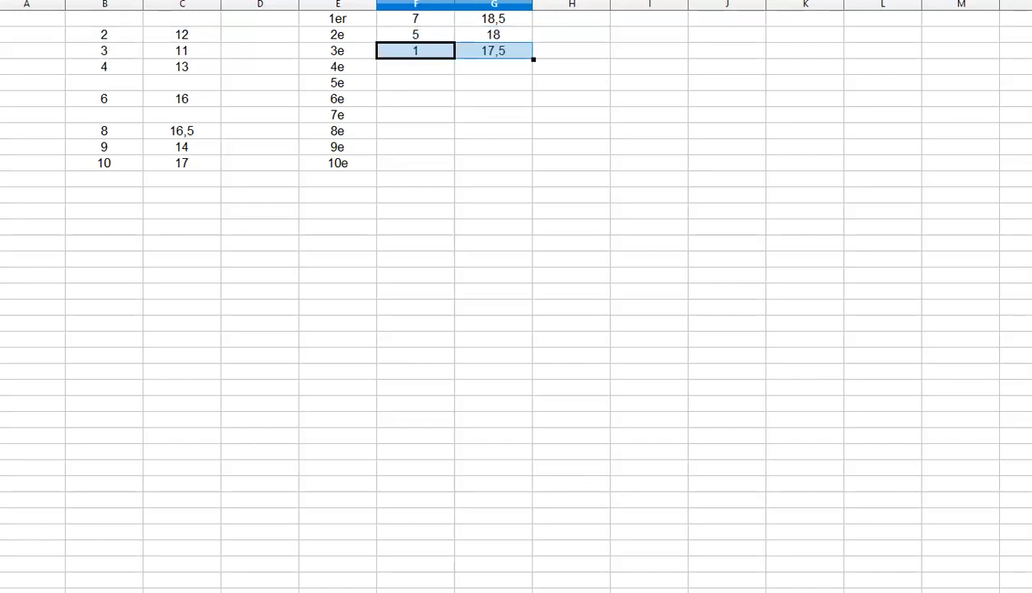
# Step: Move number 10 with its score from columns B and C to columns F and G beside the 4e rank
pyautogui.moveTo(182, 163); pyautogui.dragTo(104, 162)
pyautogui.hotkey('ctrl', 'x')
pyautogui.click(415, 66)
pyautogui.hotkey('ctrl', 'v')
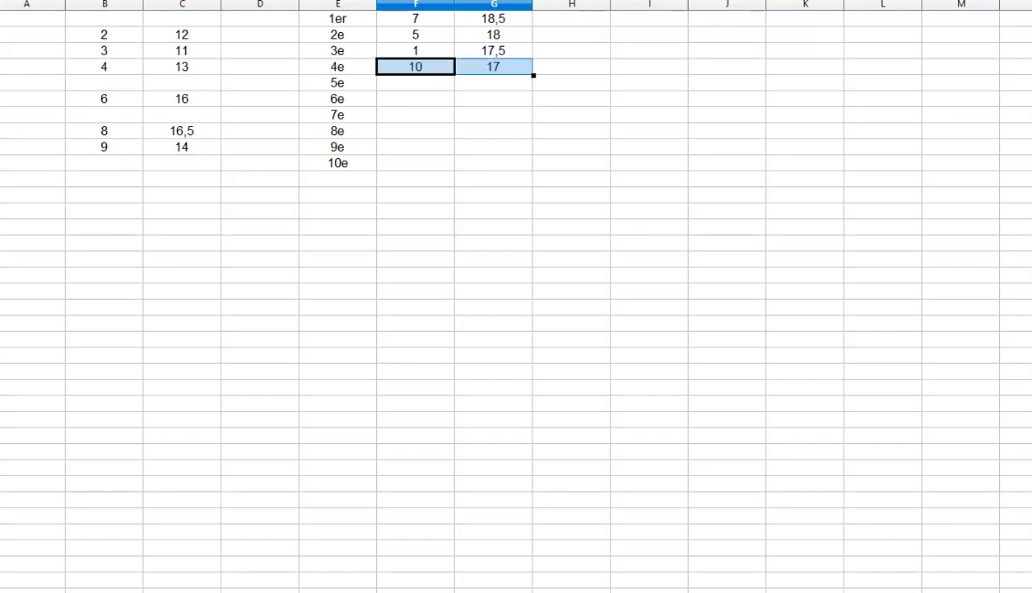
pyautogui.click(260, 243)
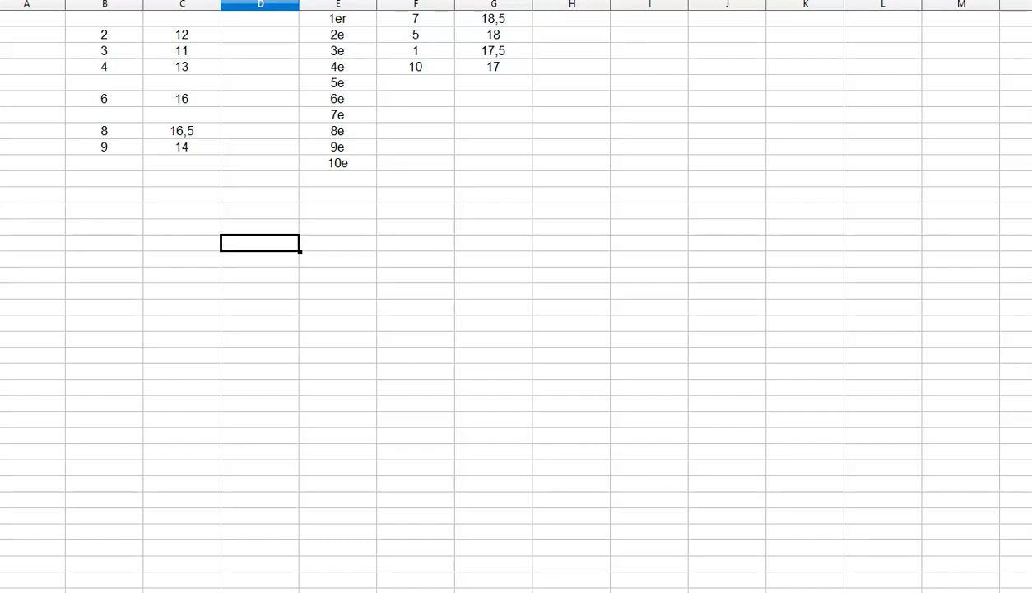
# Step: Move number 8 with its score from columns B and C to columns F and G beside the 5e rank
pyautogui.moveTo(182, 131); pyautogui.dragTo(104, 130)
pyautogui.hotkey('ctrl', 'x')
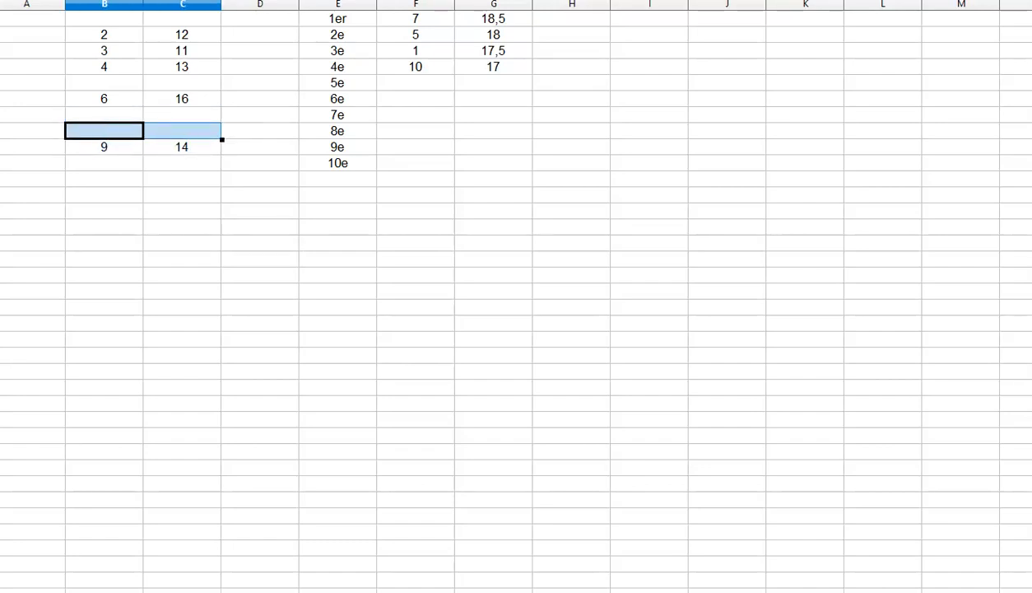
pyautogui.click(415, 83)
pyautogui.hotkey('ctrl', 'v')
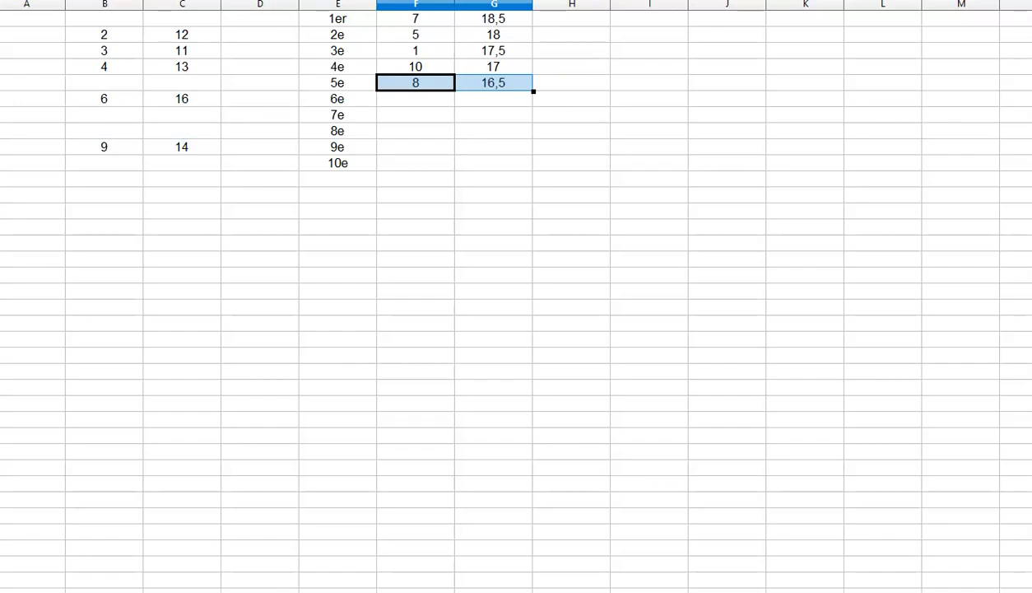
# Step: Move number 6 with its score from columns B and C to columns F and G beside the 6e rank
pyautogui.moveTo(182, 98); pyautogui.dragTo(104, 98)
pyautogui.hotkey('ctrl', 'x')
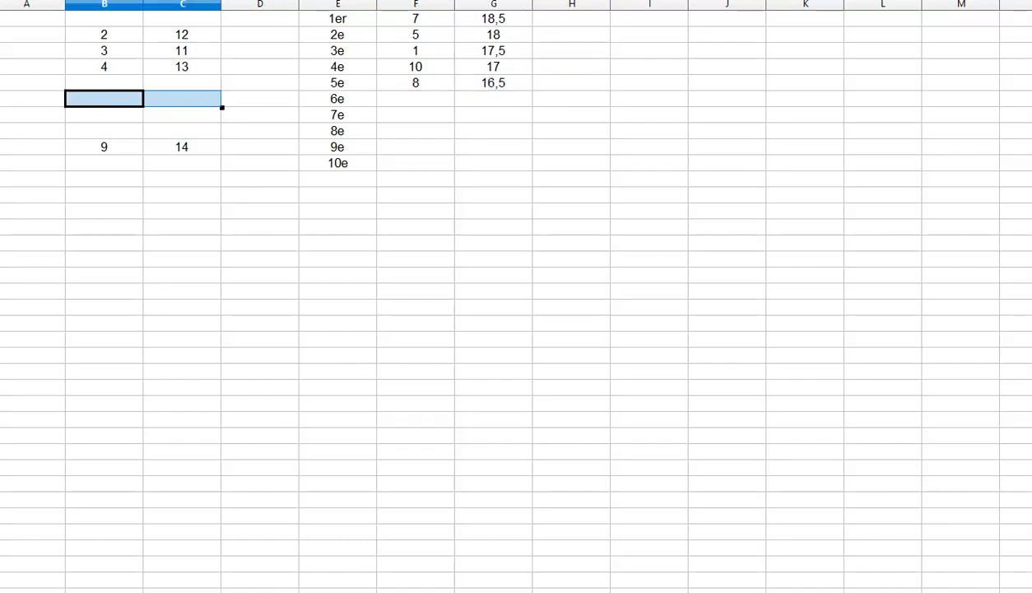
pyautogui.click(415, 98)
pyautogui.hotkey('ctrl', 'v')
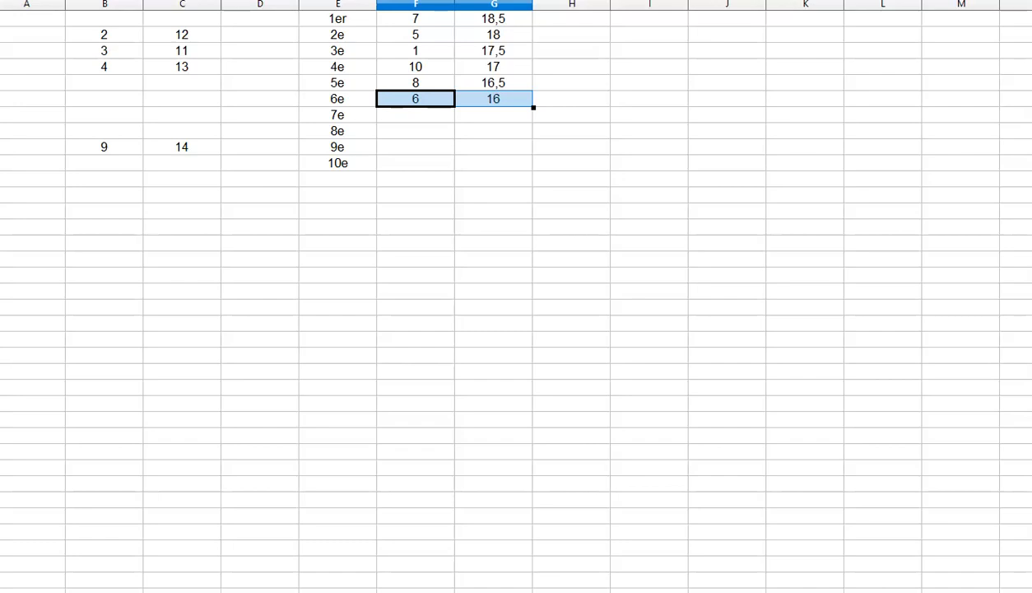
# Step: Move number 9 with its score from columns B and C to columns F and G beside the 7e rank
pyautogui.moveTo(182, 147); pyautogui.dragTo(104, 146)
pyautogui.hotkey('ctrl', 'x')
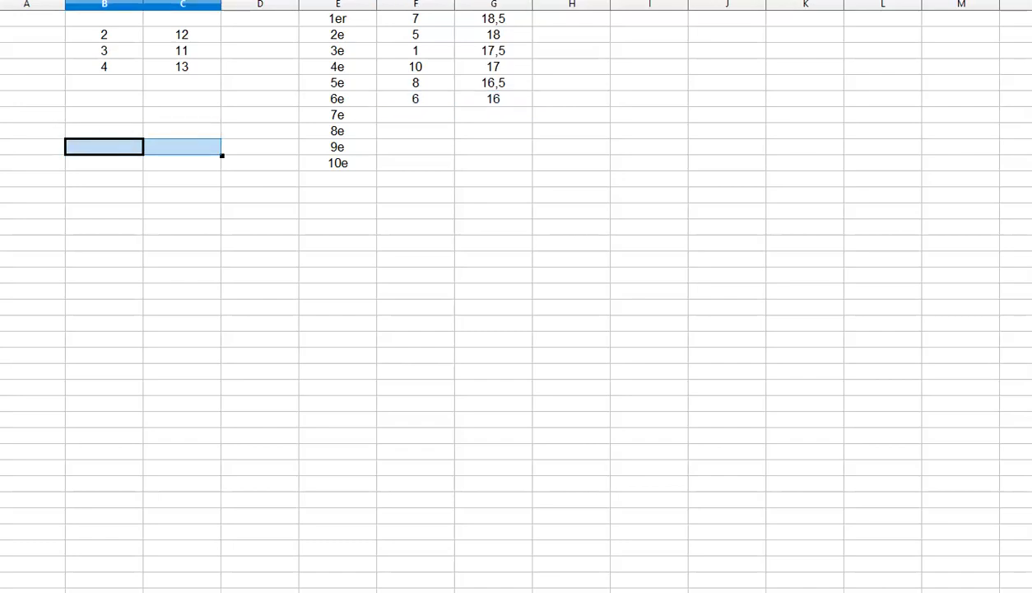
pyautogui.click(414, 115)
pyautogui.hotkey('ctrl', 'v')
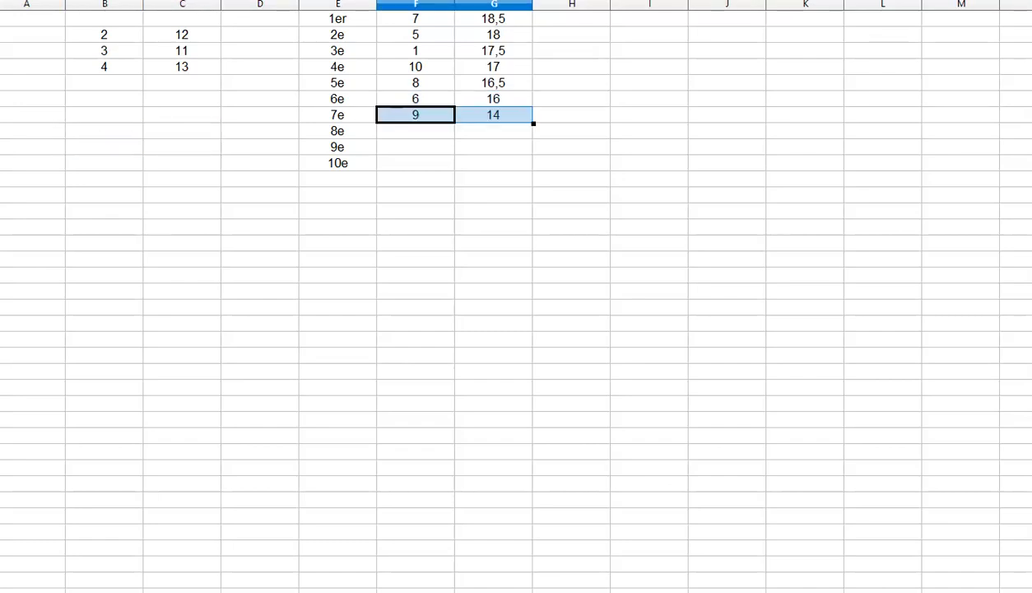
# Step: Move number 4 with its score from columns B and C to columns F and G beside the 8e rank
pyautogui.moveTo(181, 66); pyautogui.dragTo(104, 67)
pyautogui.hotkey('ctrl', 'x')
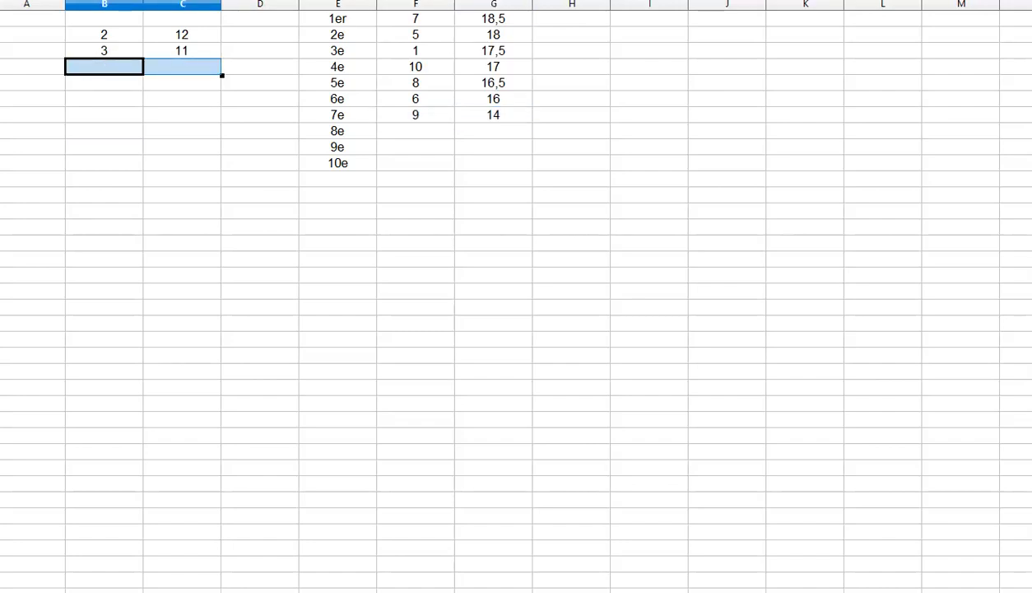
pyautogui.click(415, 131)
pyautogui.hotkey('ctrl', 'v')
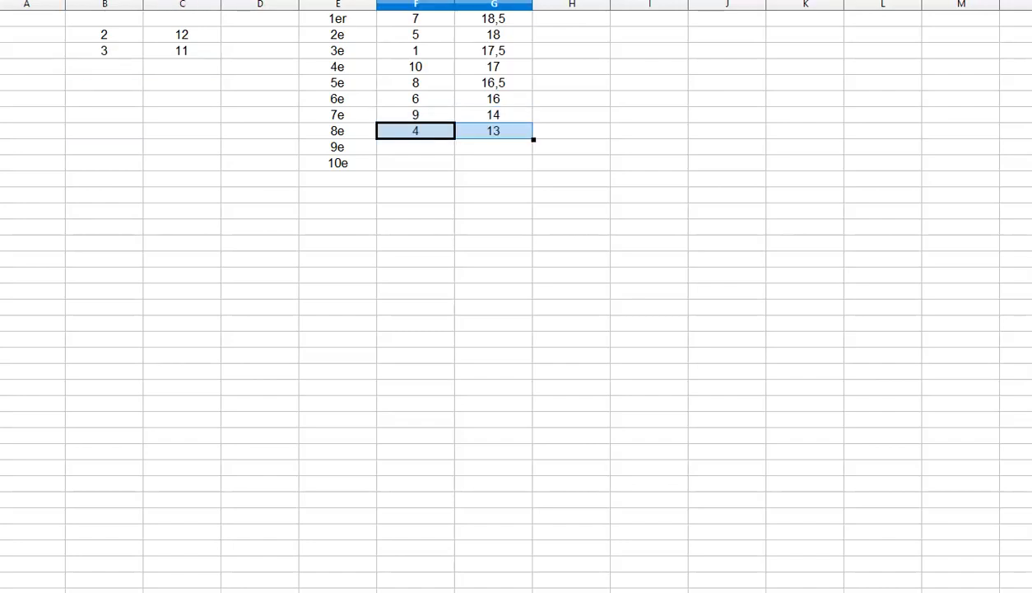
# Step: Move numbers 2 and 3 with their scores from columns B and C to columns F and G beside the 9e and 10e ranks
pyautogui.moveTo(182, 35); pyautogui.dragTo(103, 51)
pyautogui.hotkey('ctrl', 'x')
pyautogui.click(415, 147)
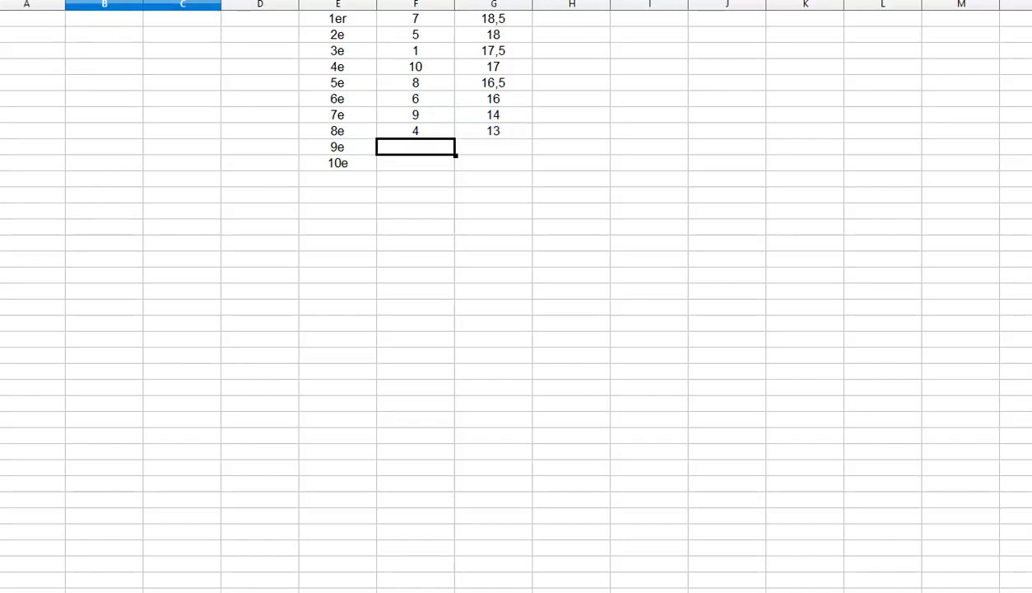
pyautogui.hotkey('ctrl', 'v')
pyautogui.click(571, 258)
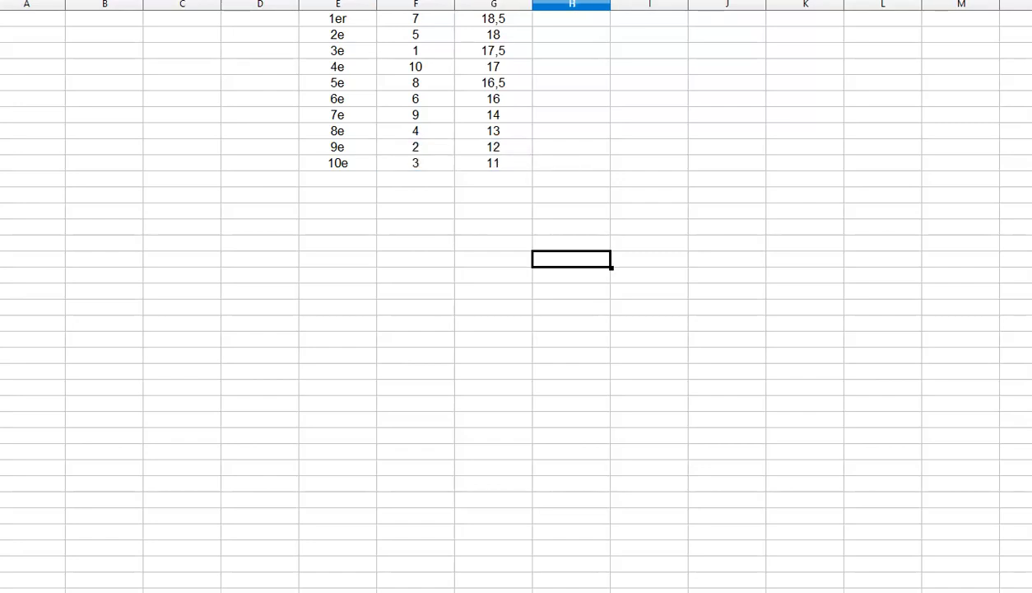
pyautogui.hotkey('ctrl', 's')
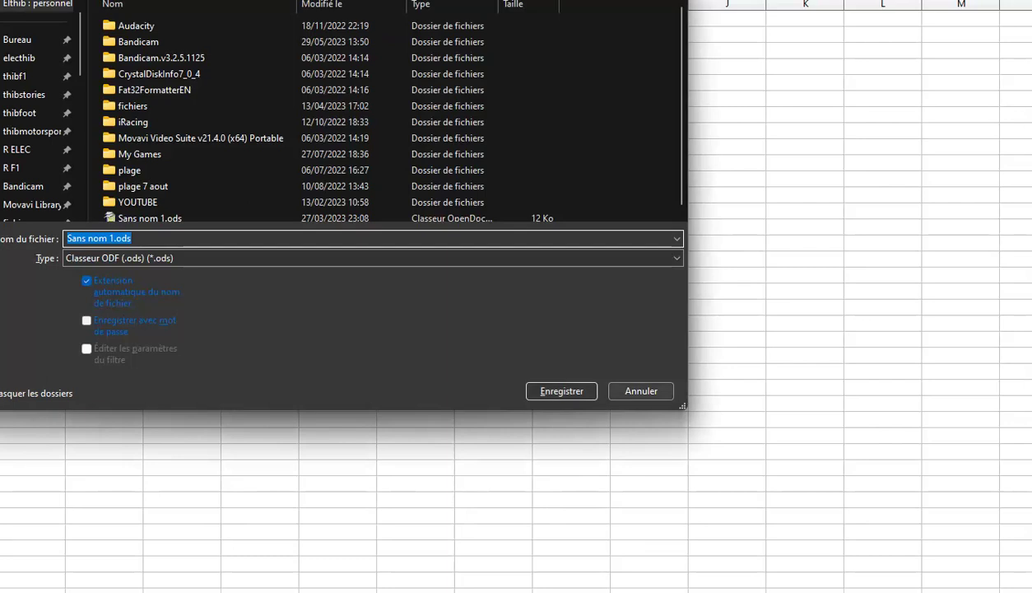
pyautogui.press('Escape')
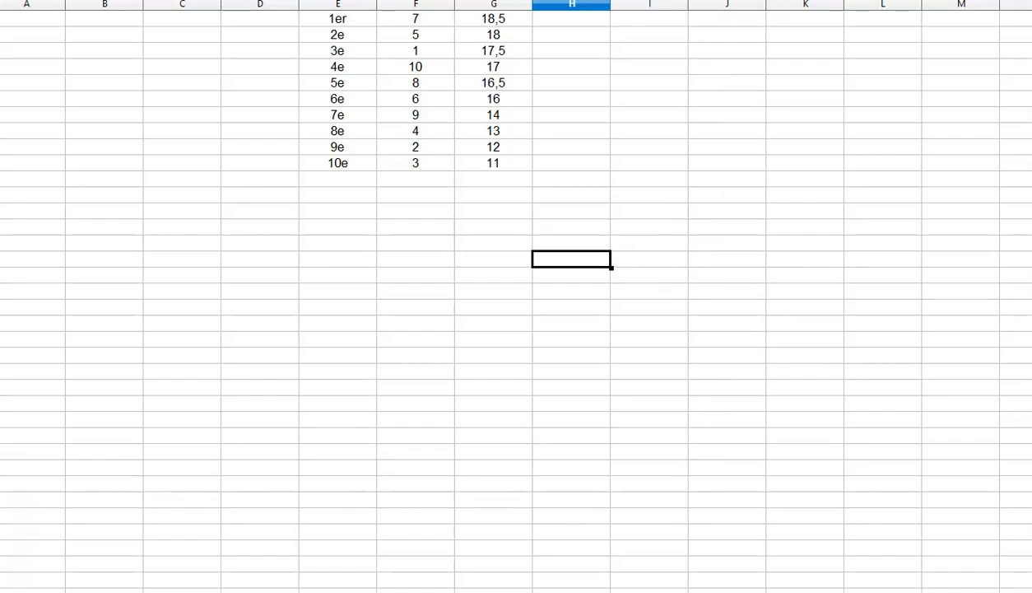
# Step: Enter the label moyenne in cell E12 and open cell G12 in the same row for editing
pyautogui.click(805, 323)
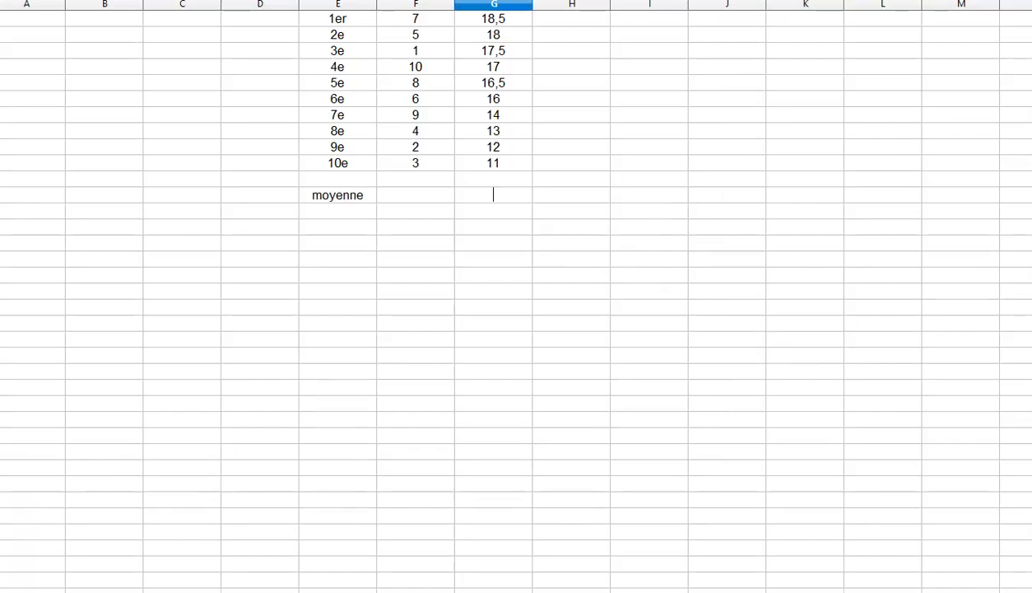
pyautogui.click(493, 18)
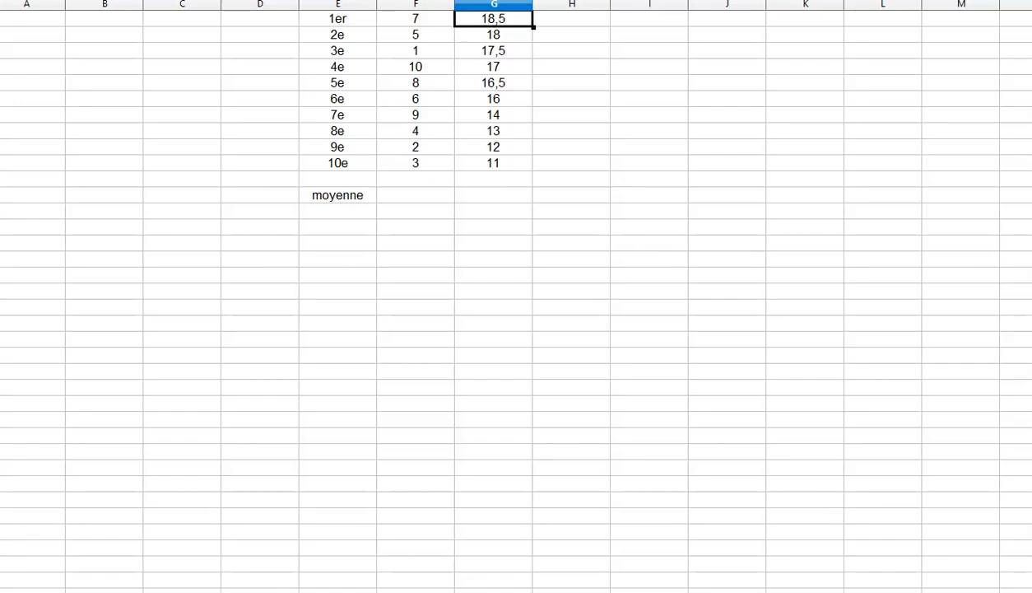
pyautogui.click(493, 211)
pyautogui.click(493, 195)
pyautogui.doubleClick(494, 195)
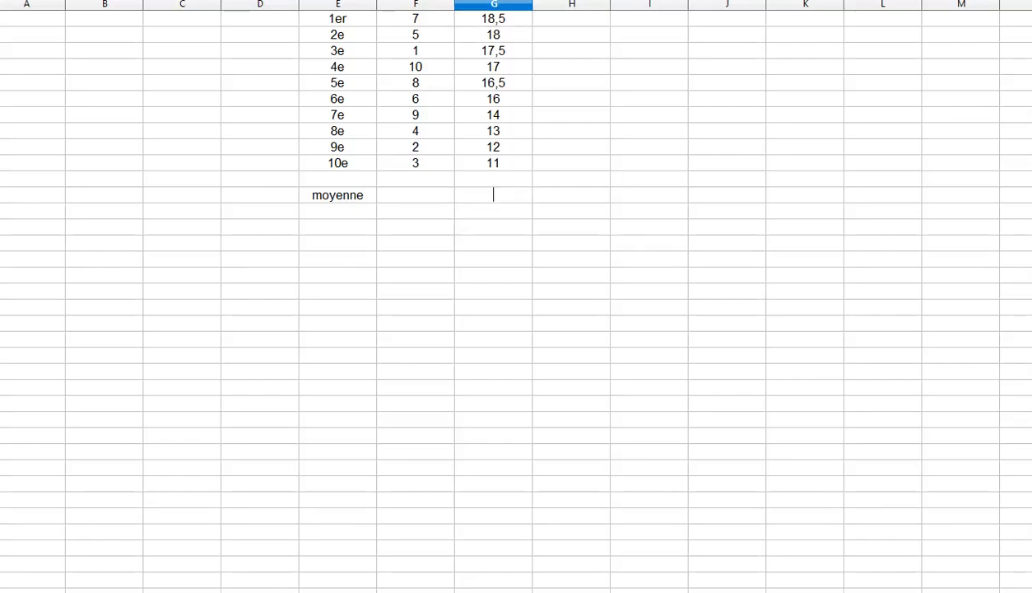
# Step: Try to add the scores one by one in G12 with the formula =G1+G2+G3+G4
pyautogui.write('=')
pyautogui.click(493, 18)
pyautogui.write('+')
pyautogui.click(493, 35)
pyautogui.write('+')
pyautogui.click(493, 50)
pyautogui.write('+')
pyautogui.click(493, 67)
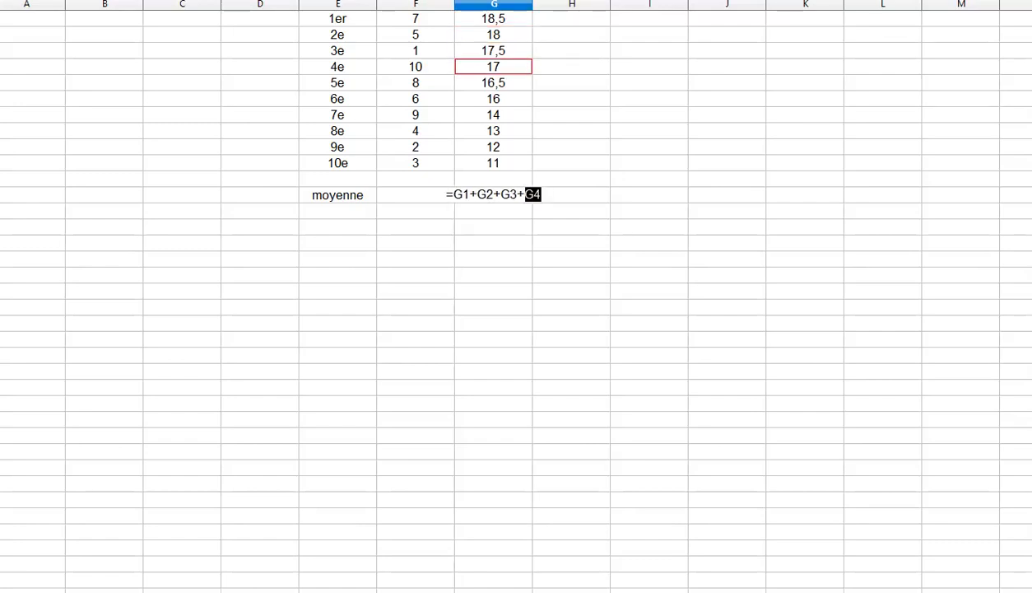
# Step: Replace the individual references in the G12 formula with the sum of all ten scores, SOMME(G1:G10)
pyautogui.moveTo(453, 194); pyautogui.dragTo(541, 194)
pyautogui.write('somme(')
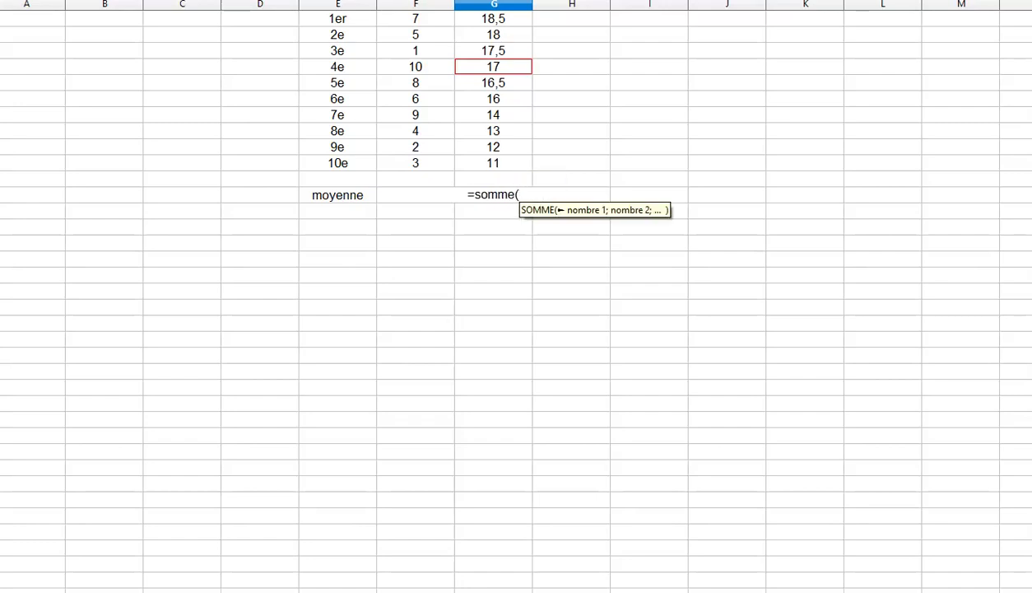
pyautogui.moveTo(493, 18); pyautogui.dragTo(493, 162)
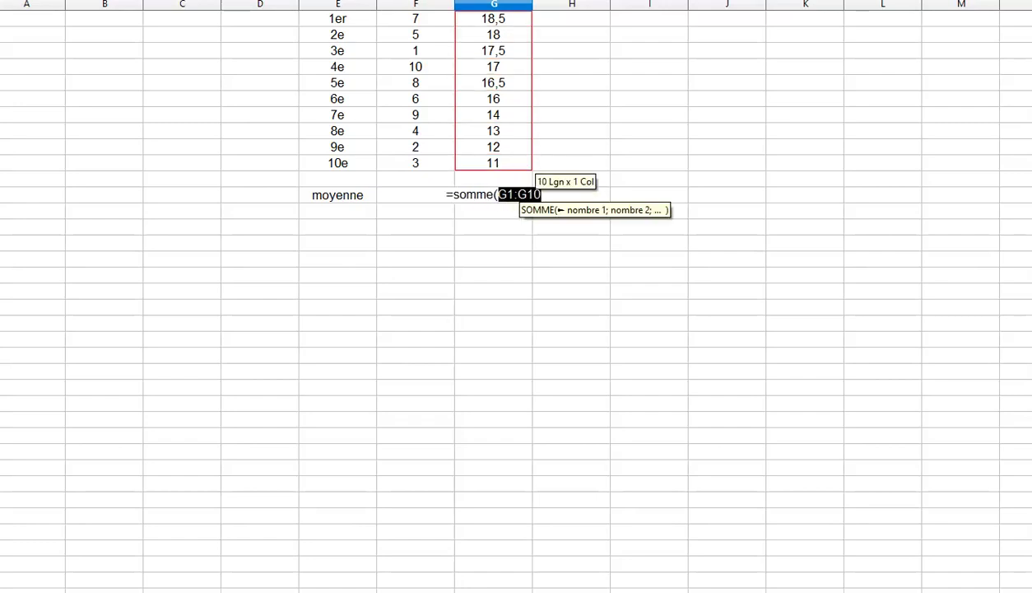
pyautogui.press('Return')
# Step: Divide the SOMME(G1:G10) formula in G12 by 10 to compute the average score
pyautogui.doubleClick(489, 195)
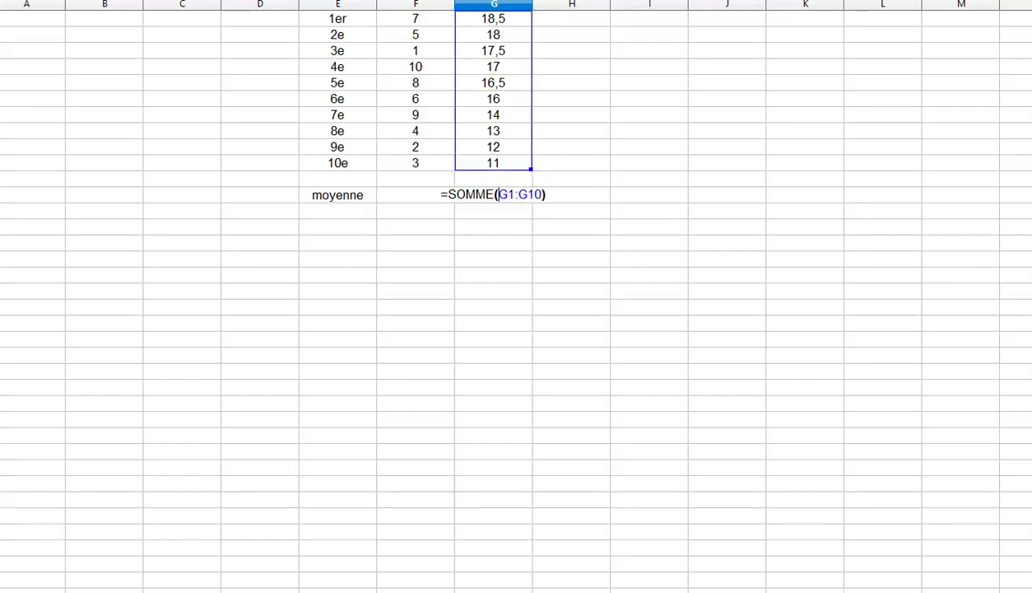
pyautogui.click(536, 194)
pyautogui.write('/10')
pyautogui.press('Return')
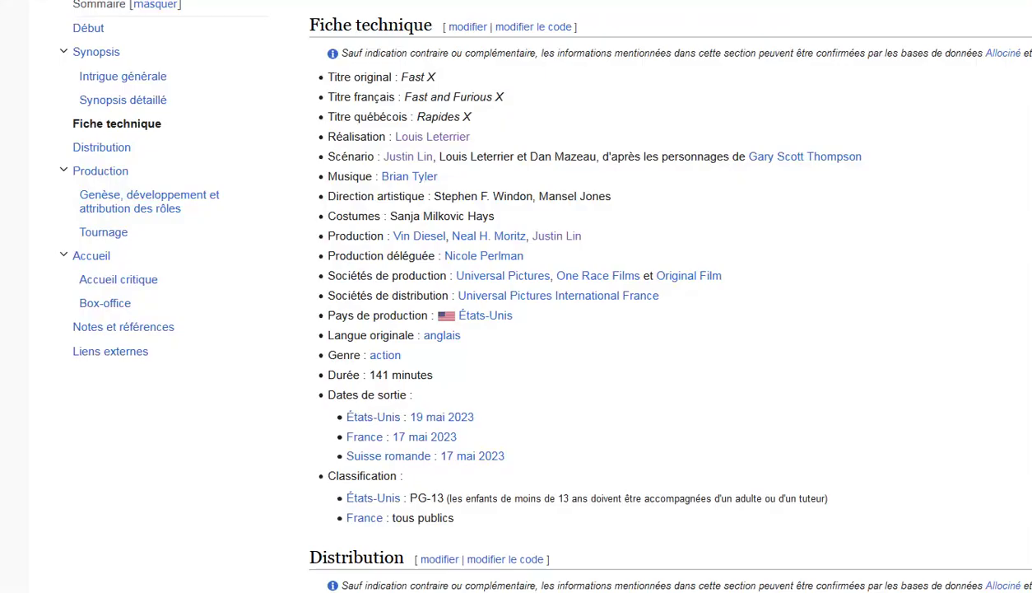
# Step: Switch to the French Wikipedia article on Fast X and examine its cast, production, reception, box-office and synopsis sections
pyautogui.scroll(-8, 667, 296)
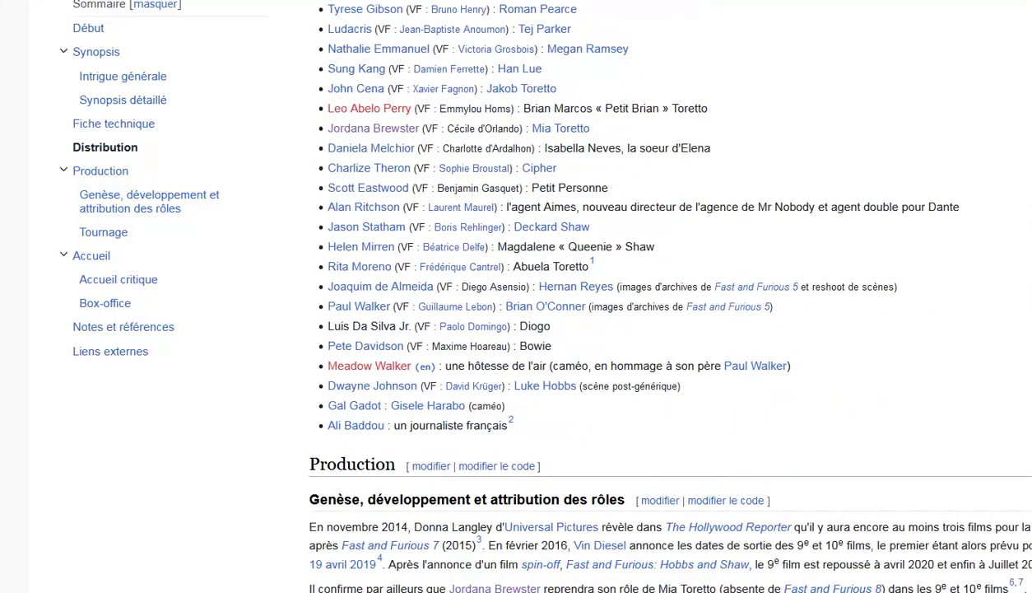
pyautogui.scroll(-1, 667, 296)
pyautogui.scroll(-4, 667, 296)
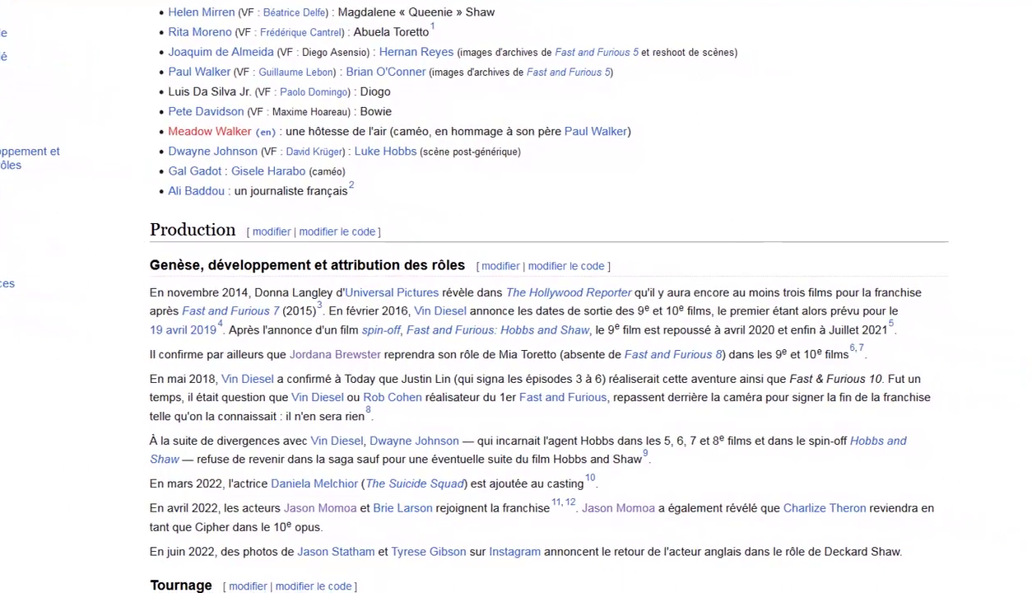
pyautogui.scroll(-6, 543, 329)
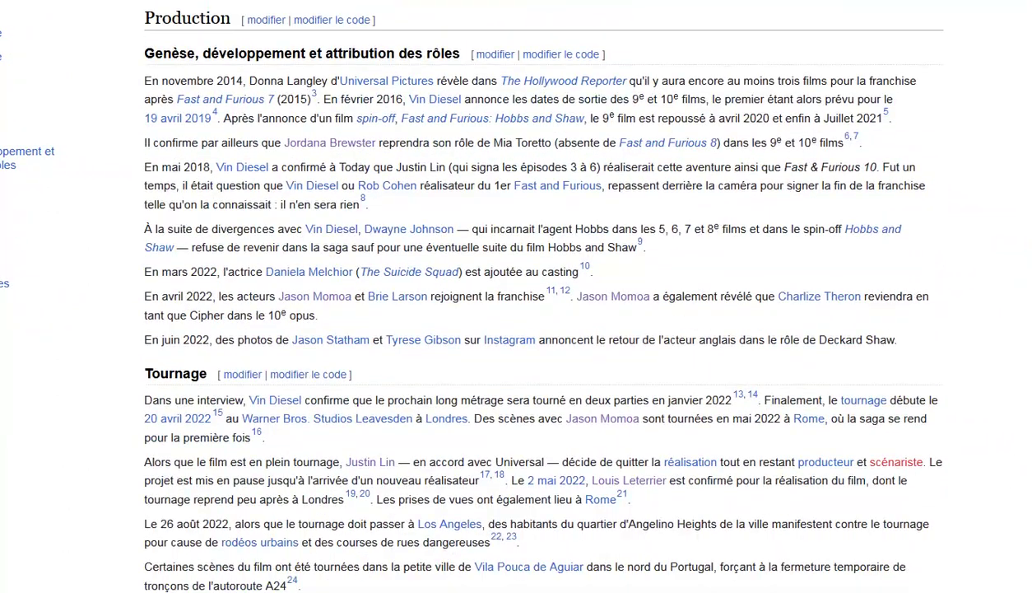
pyautogui.scroll(-12, 535, 296)
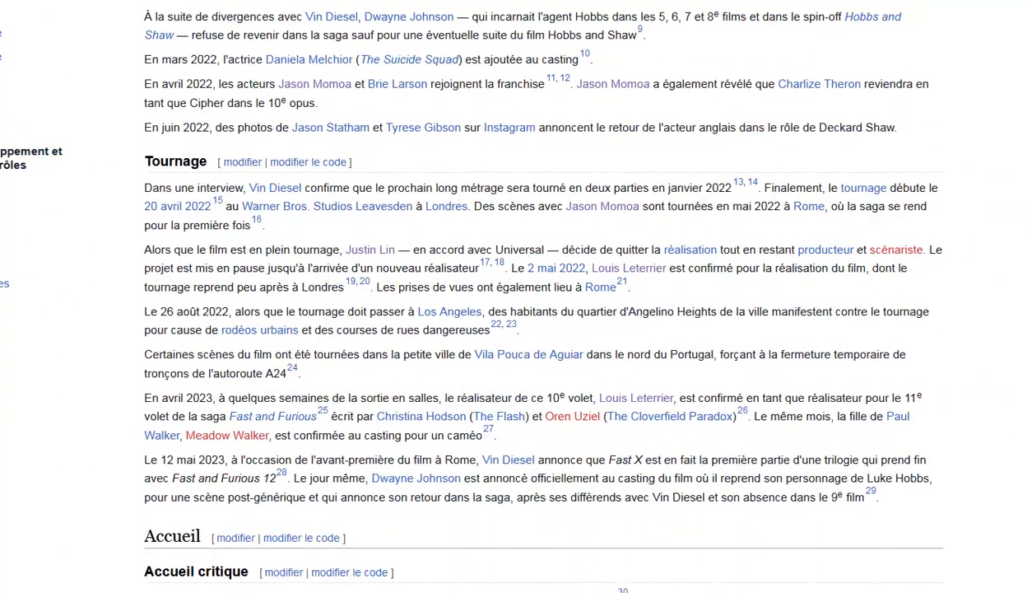
pyautogui.scroll(-2, 535, 296)
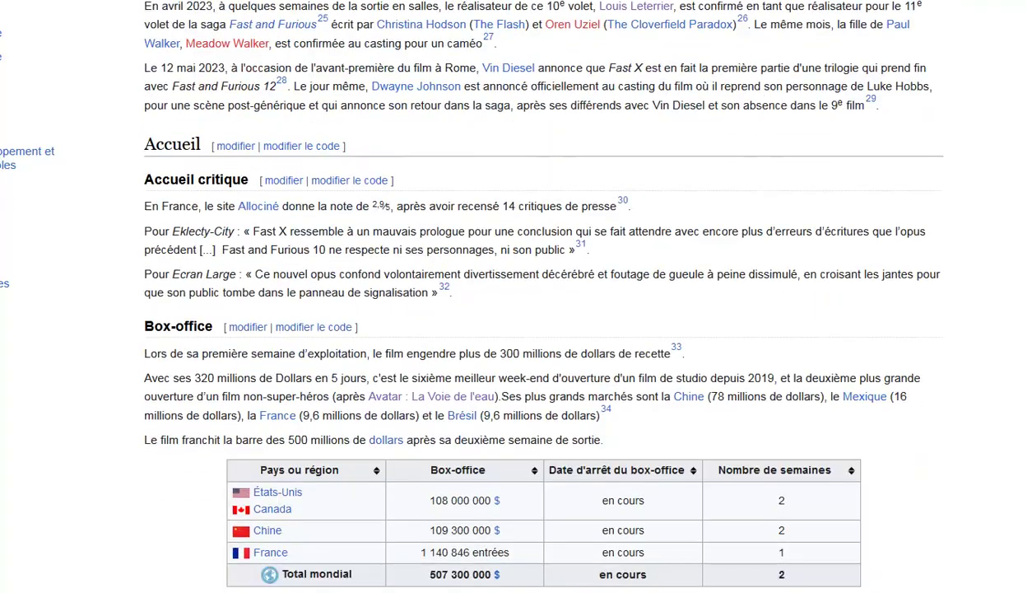
pyautogui.scroll(20, 536, 296)
pyautogui.scroll(20, 535, 296)
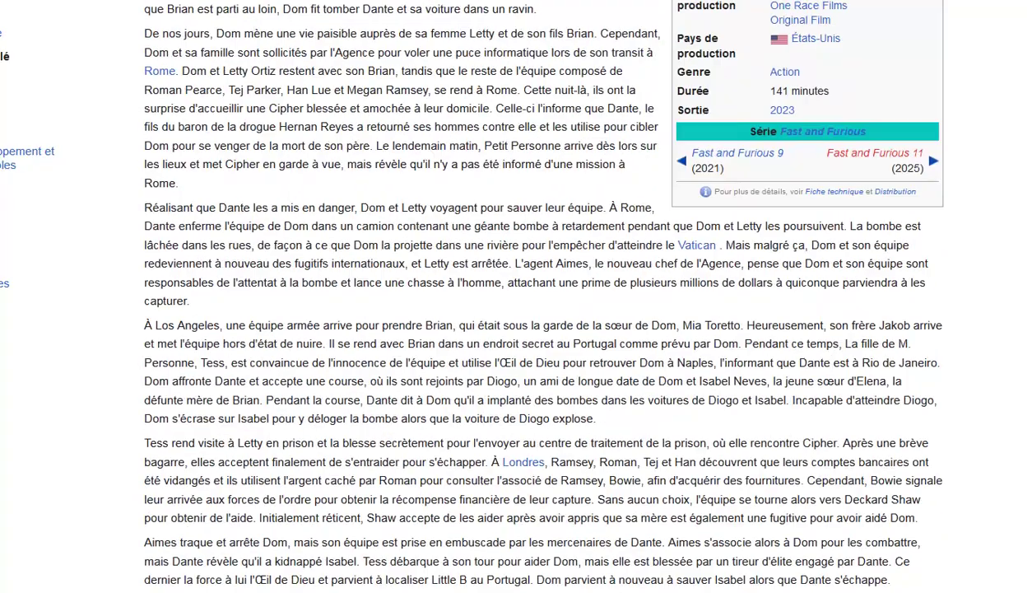
pyautogui.scroll(3, 535, 297)
pyautogui.scroll(-3, 536, 297)
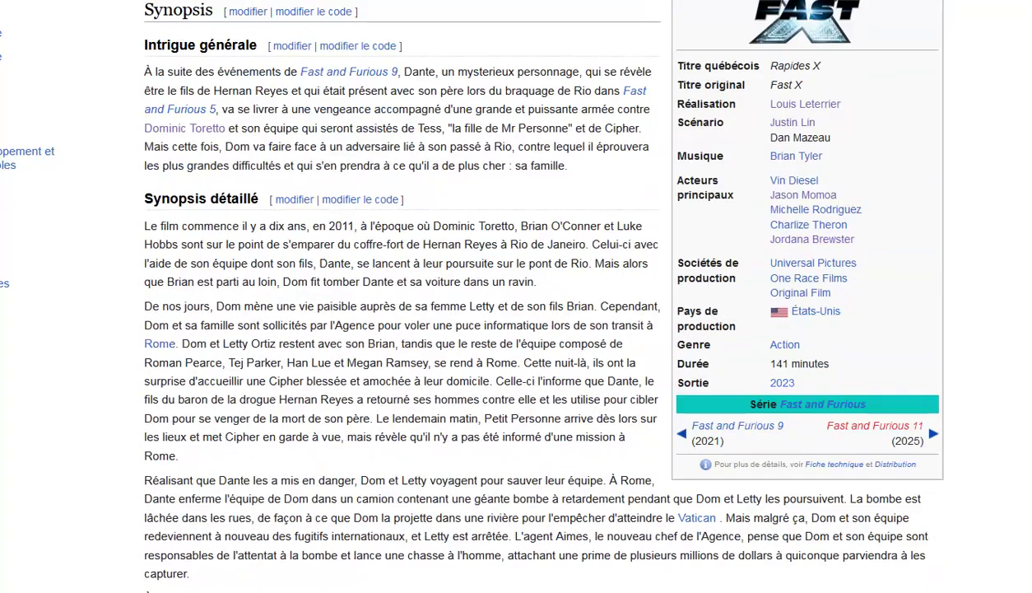
pyautogui.scroll(5, 535, 297)
pyautogui.scroll(-20, 535, 297)
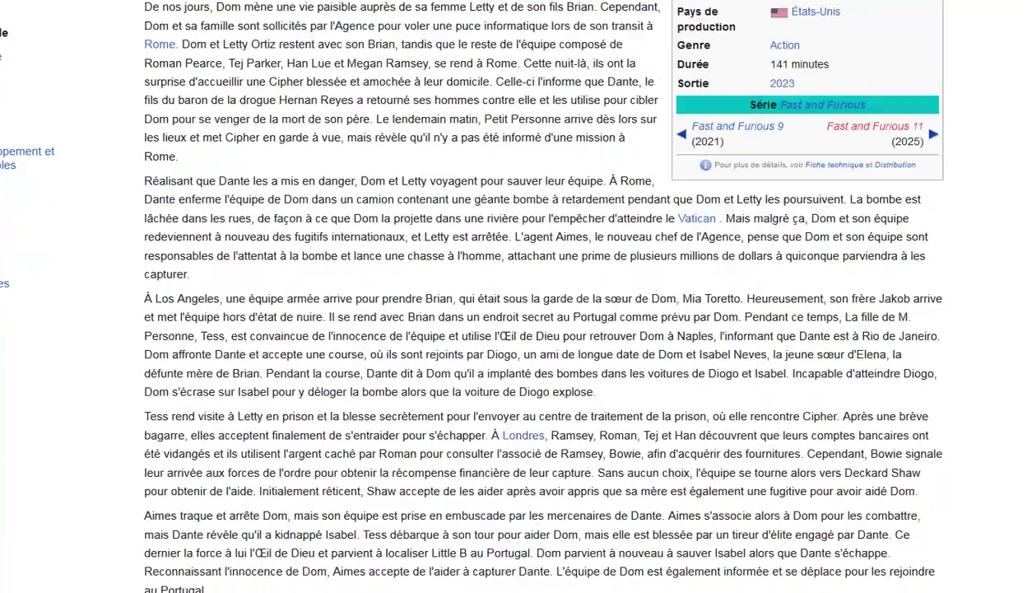